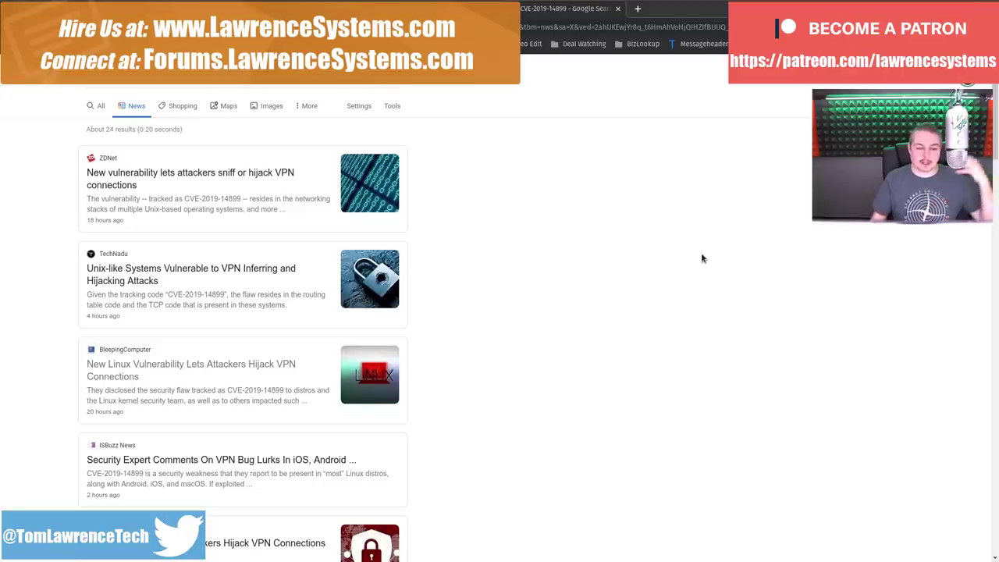
Step: Scroll through the Google News results for CVE-2019-14899
scroll(702, 258, "down", 5)
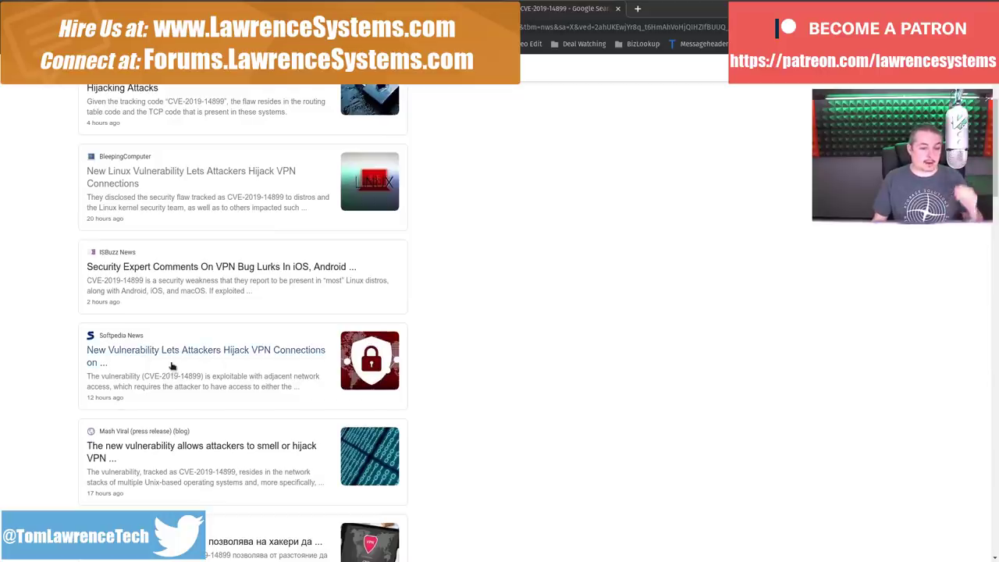
scroll(640, 379, "down", 5)
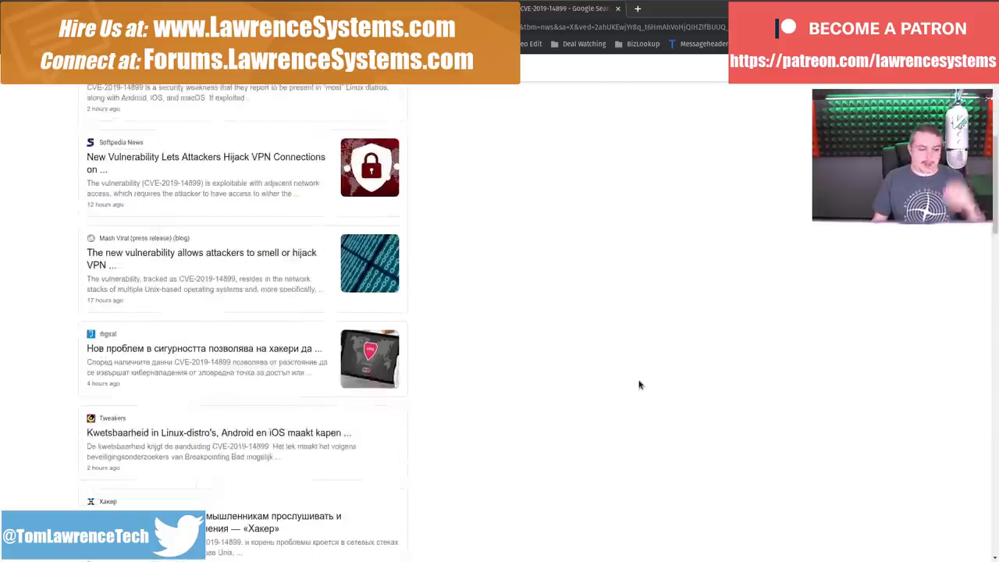
scroll(637, 386, "down", 9)
scroll(636, 388, "up", 14)
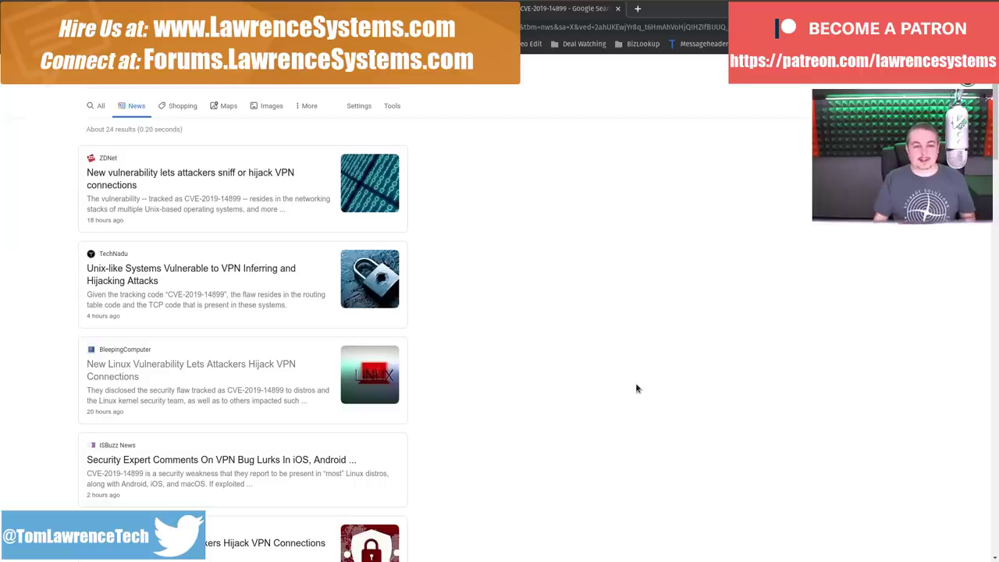
Step: Switch to the seclists CVE-2019-14899 post and scroll down to its General Disclosure section
key("ctrl+Tab")
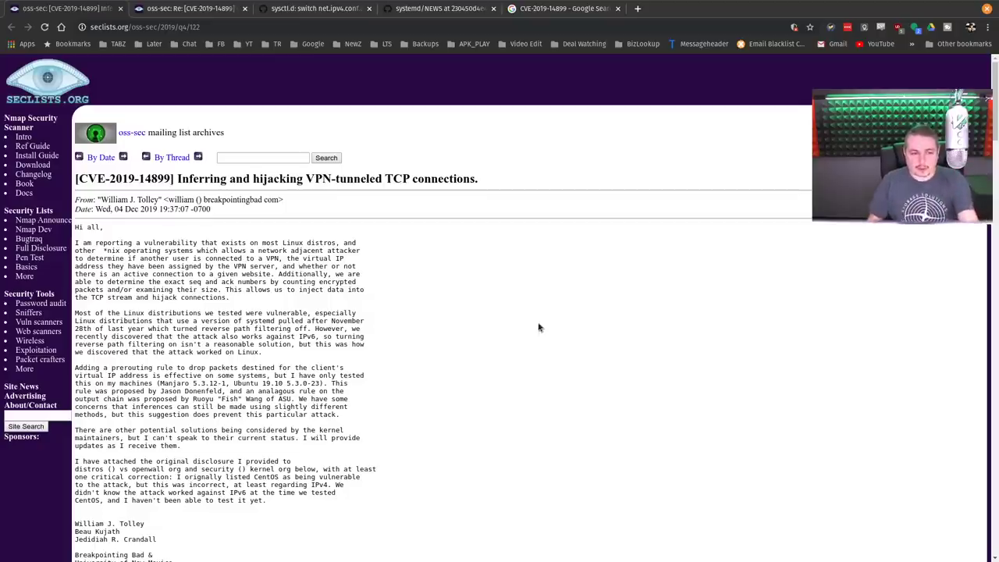
scroll(531, 332, "down", 3)
scroll(527, 346, "down", 3)
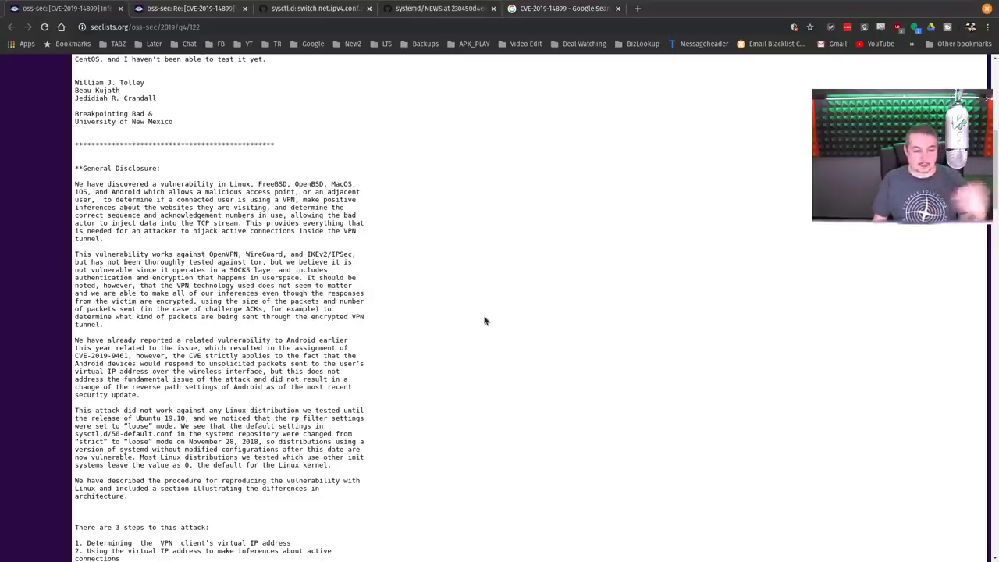
Step: Scroll to the three attack steps and four reproduction components (victim, AP, VPN server, web server)
scroll(489, 304, "down", 4)
scroll(484, 320, "down", 1)
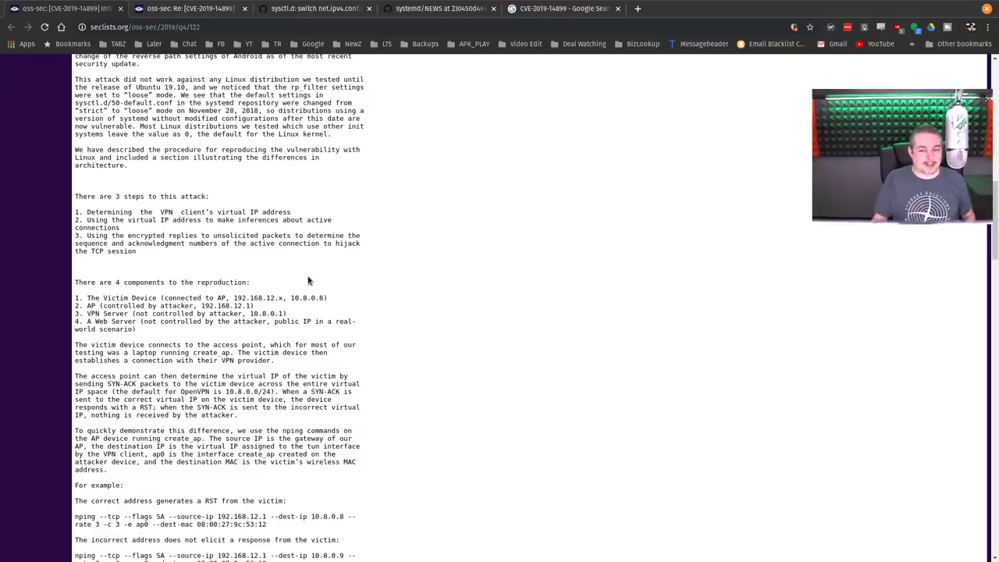
Step: Bring up the yEd Linux_VPN_Attack diagram and select the Public WiFi and ME laptop nodes
key("super")
left_click(515, 383)
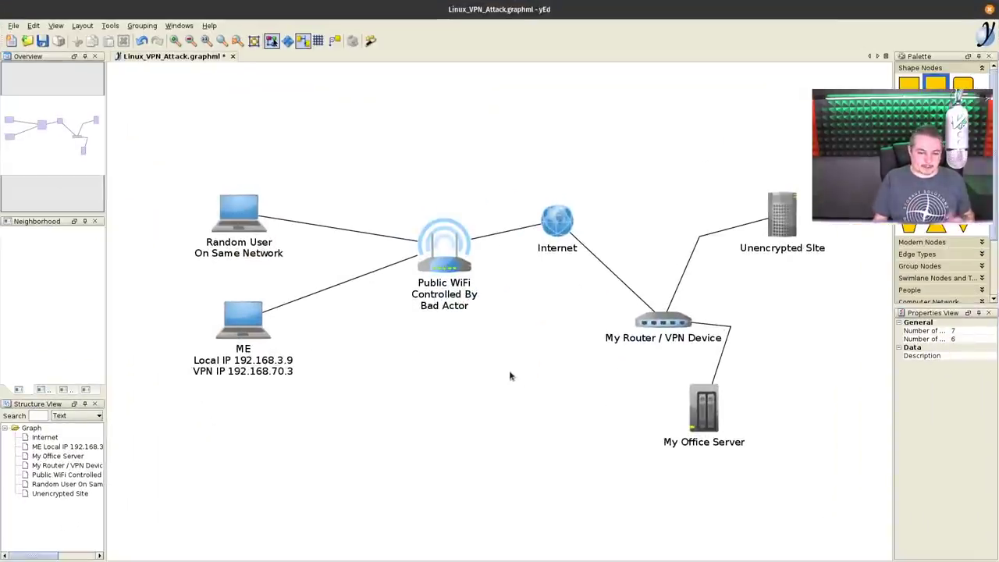
left_click(456, 271)
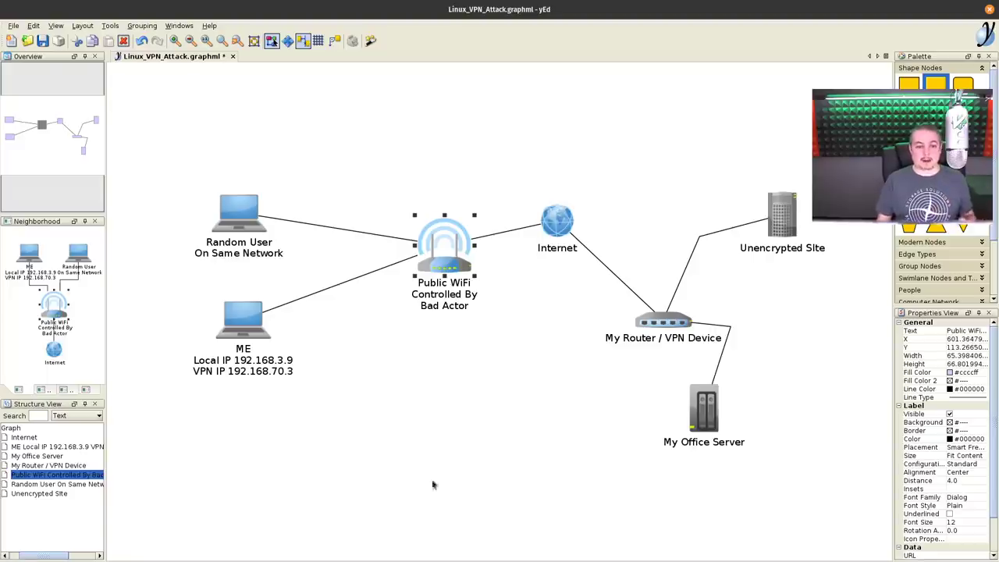
left_click(226, 316)
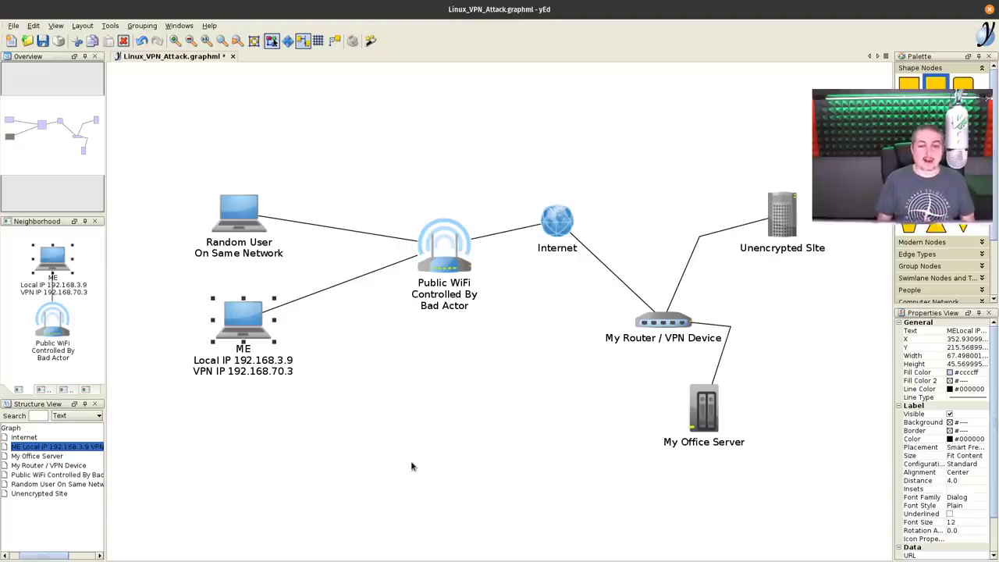
left_click(479, 414)
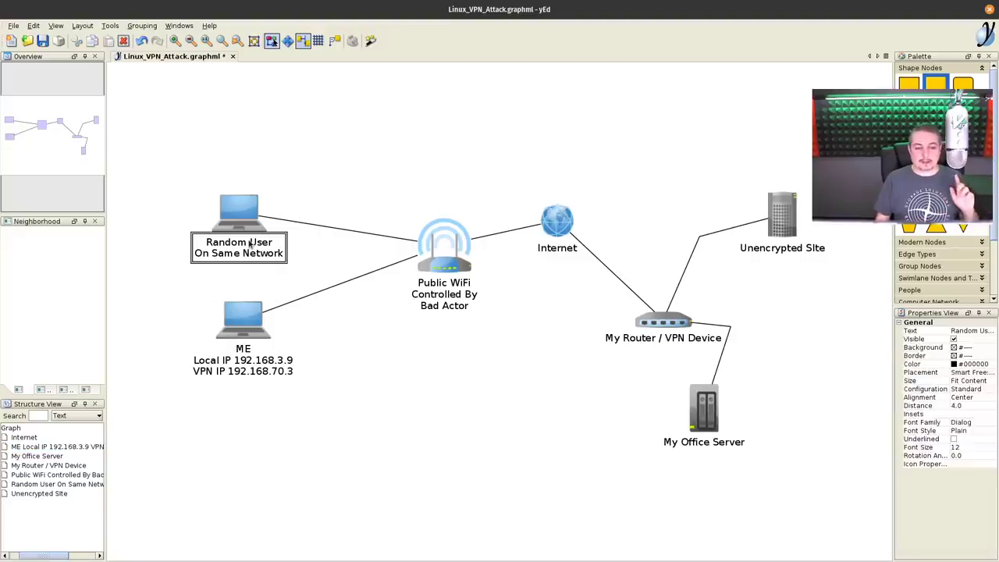
left_click(250, 245)
left_click(257, 343)
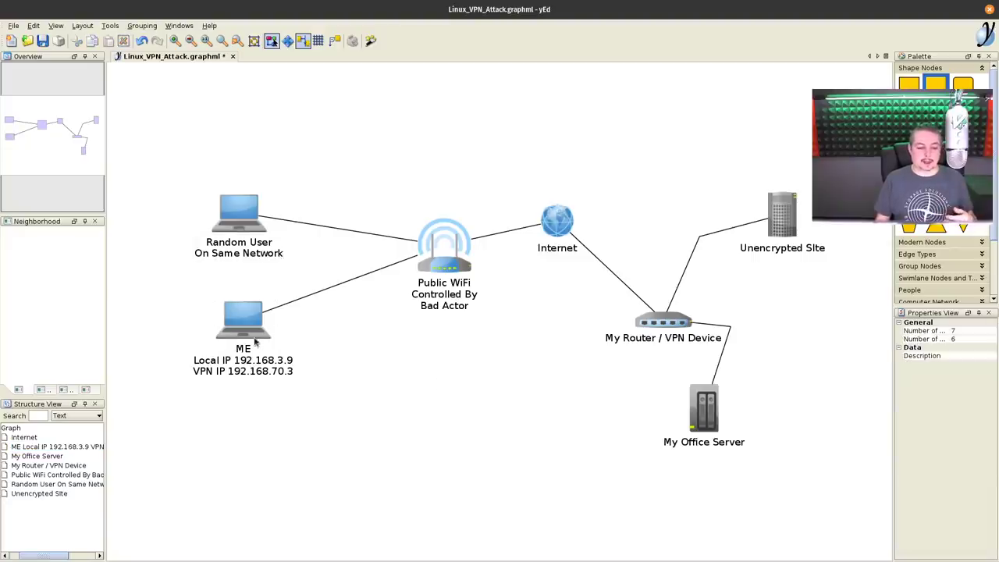
left_click(451, 278)
left_click(445, 267)
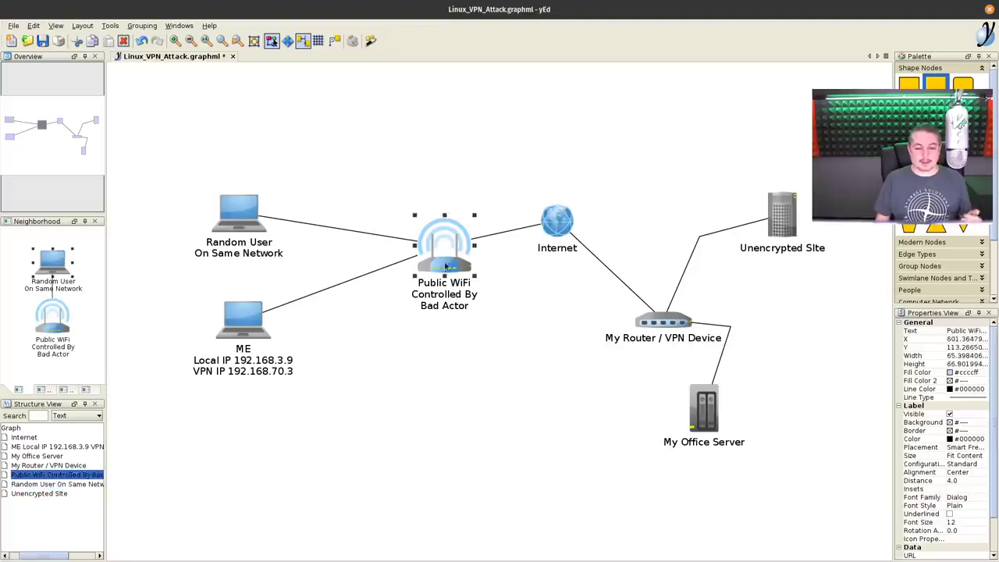
left_click(457, 397)
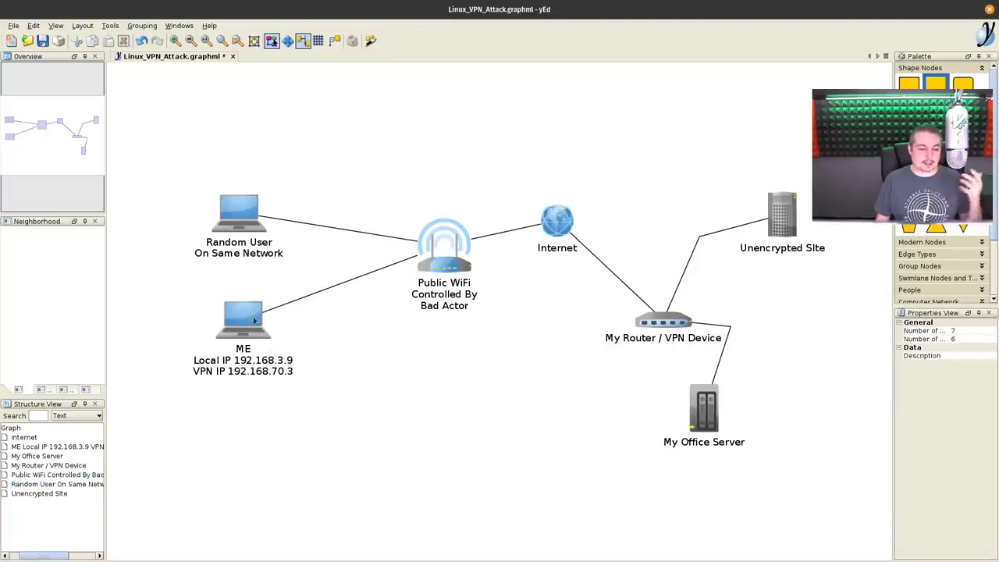
left_click(247, 259)
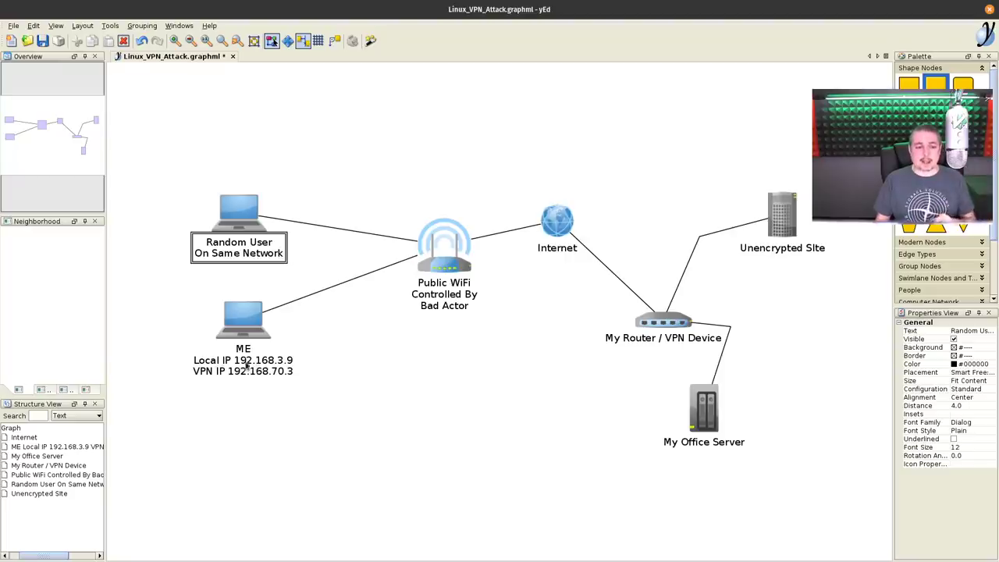
left_click(456, 271)
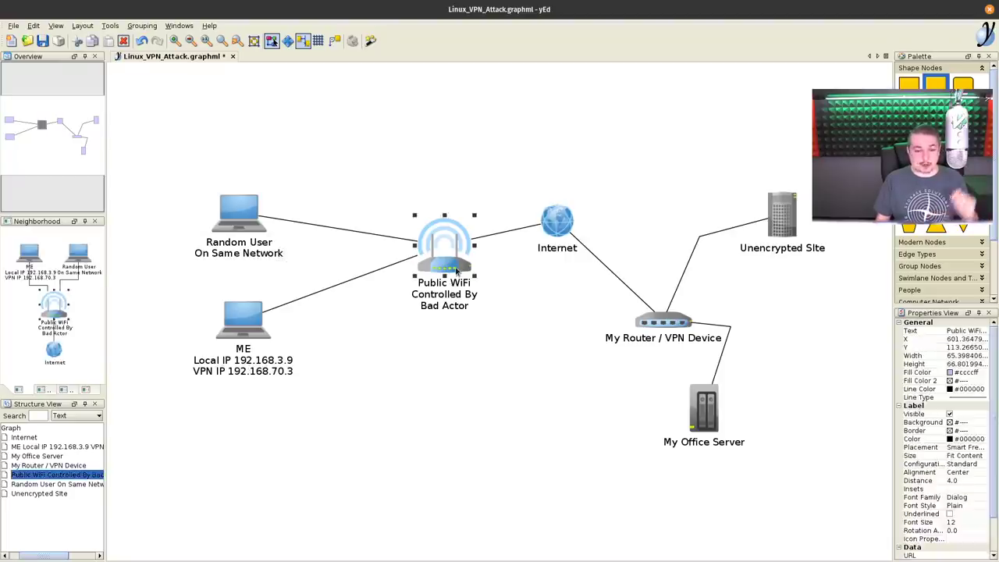
left_click(235, 376)
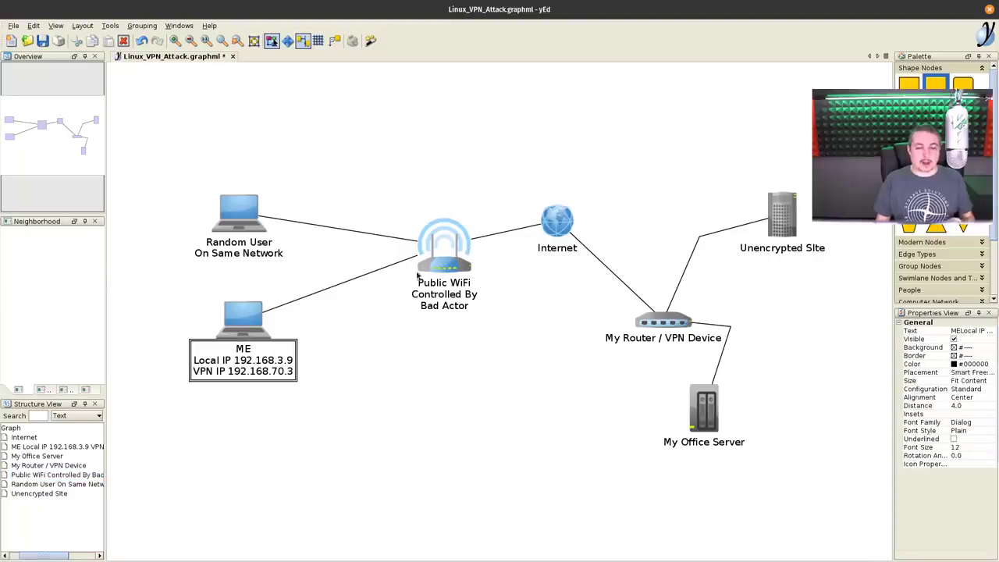
left_click(445, 274)
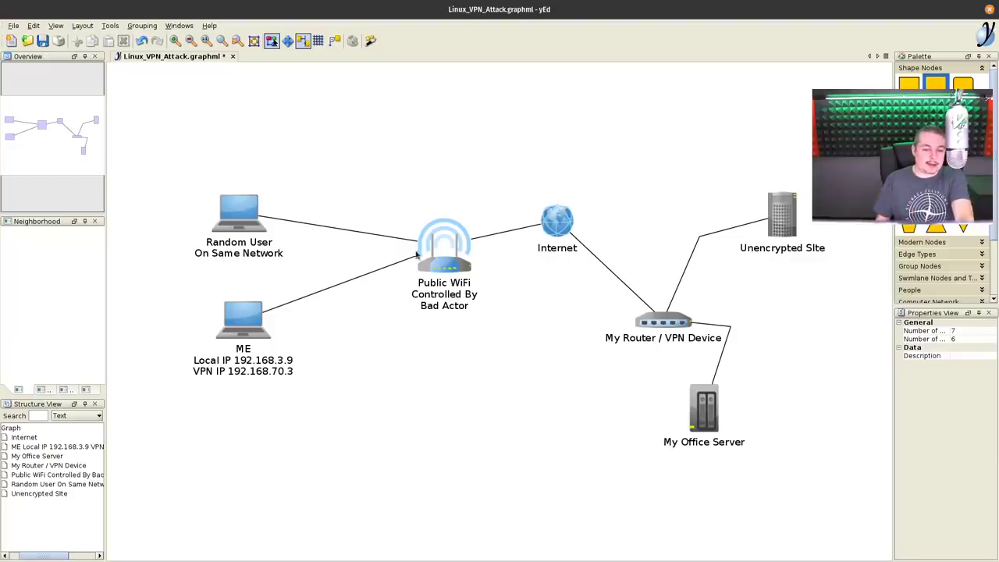
left_click(240, 374)
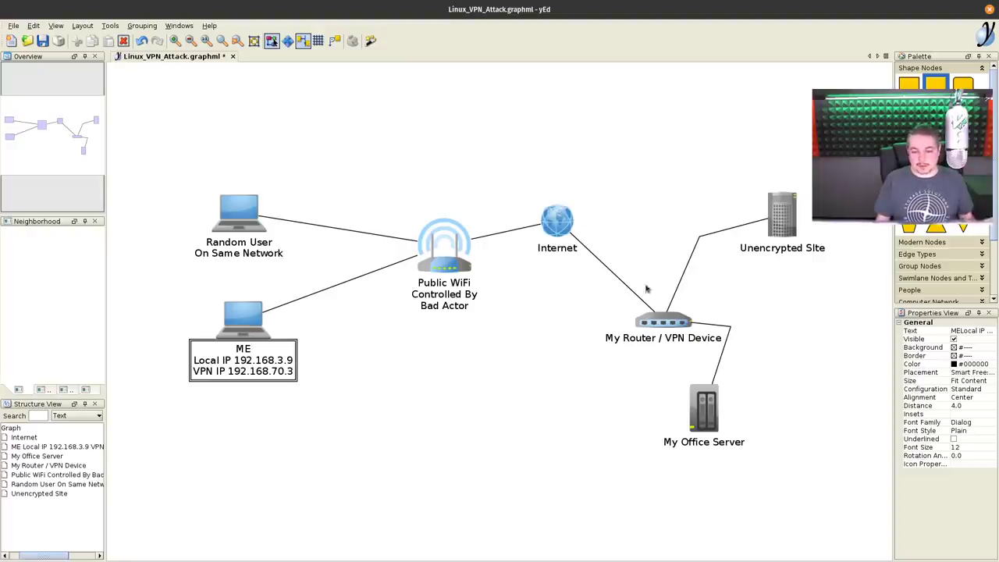
Step: Select the My Router / VPN Device and Public WiFi nodes in turn, leaving the diagram unchanged
left_click(672, 328)
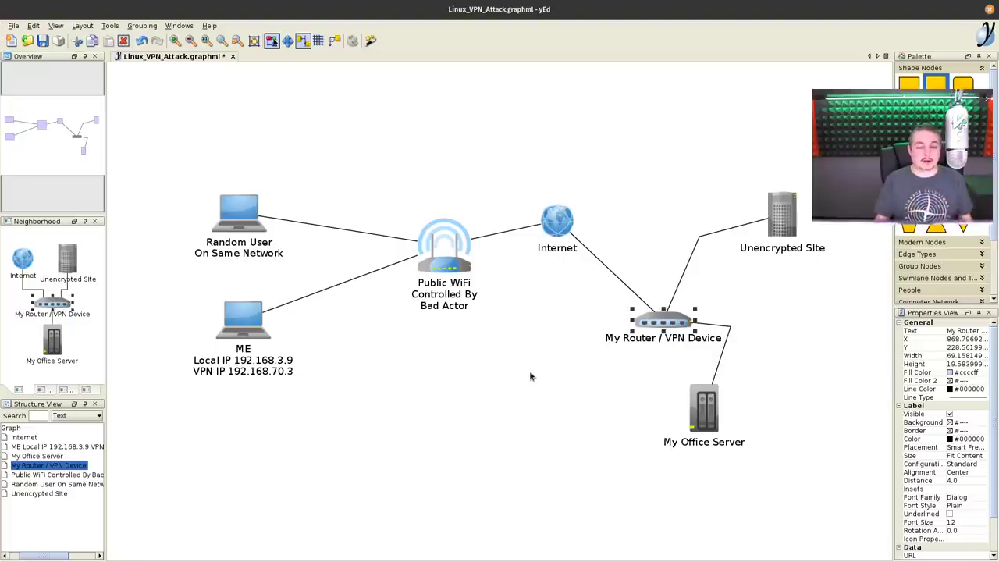
left_click(454, 278)
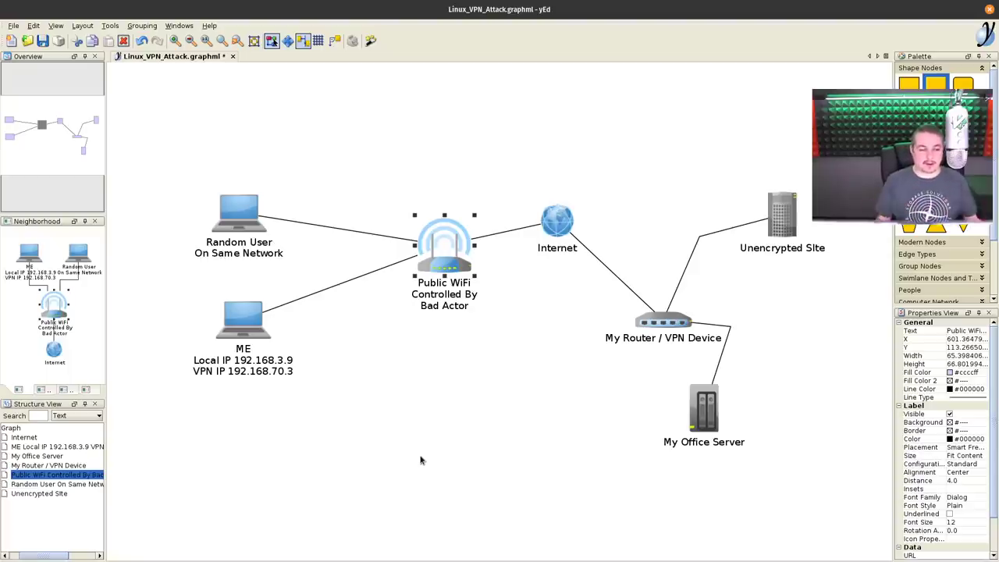
left_click(442, 404)
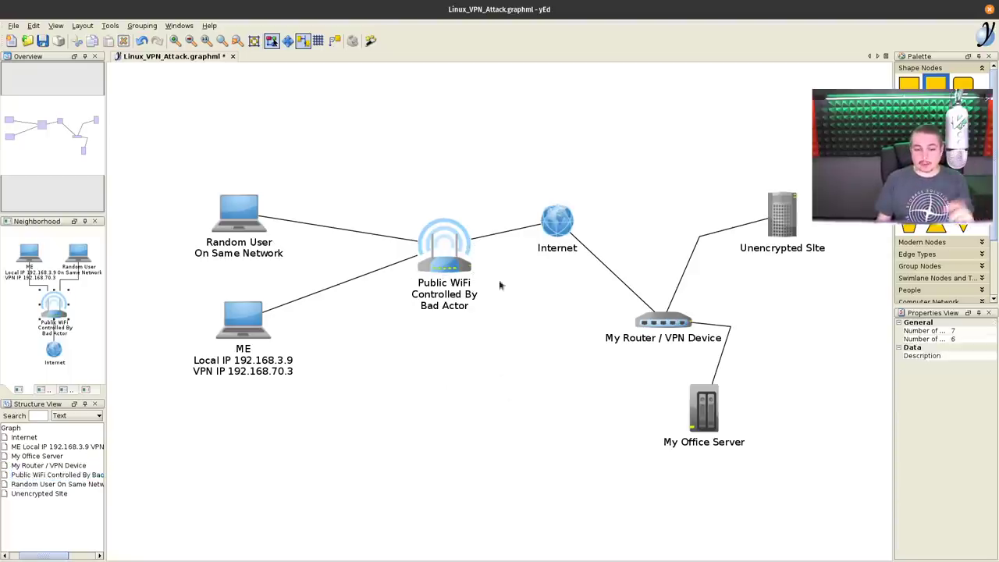
left_click(448, 273)
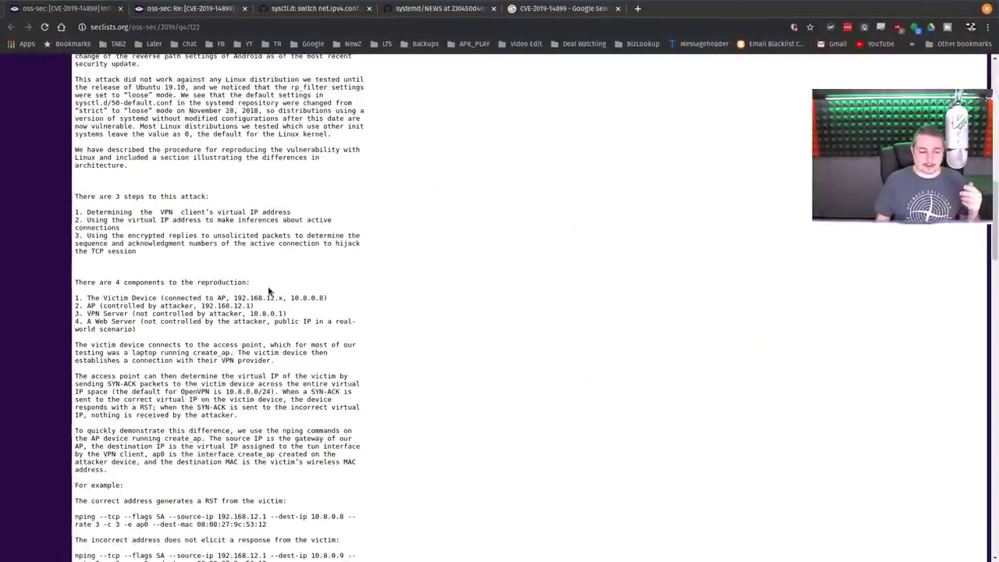
Step: Read through the post's nping attack-reproduction steps, then bring the yEd diagram window forward
scroll(267, 289, "down", 3)
scroll(268, 287, "down", 3)
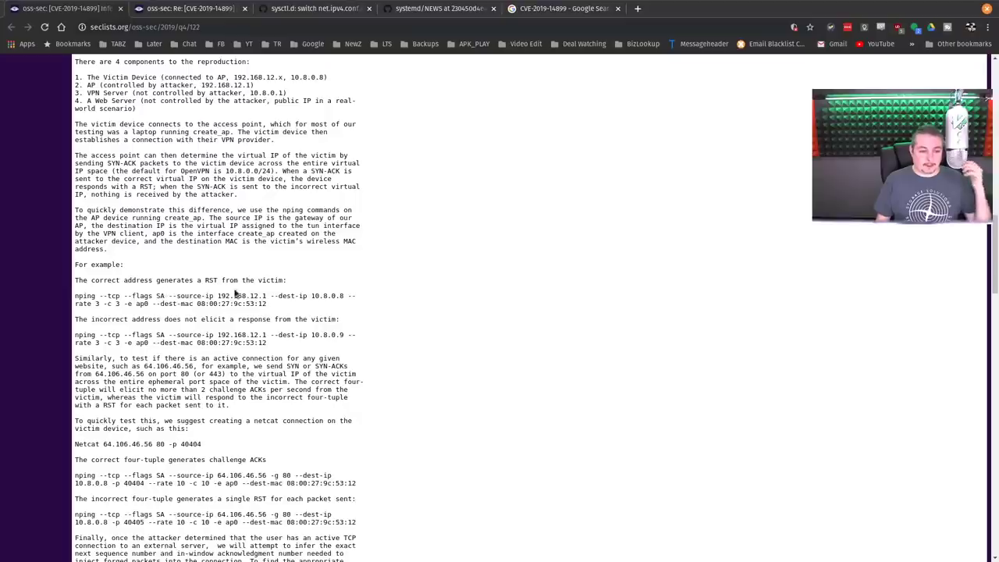
scroll(234, 293, "down", 2)
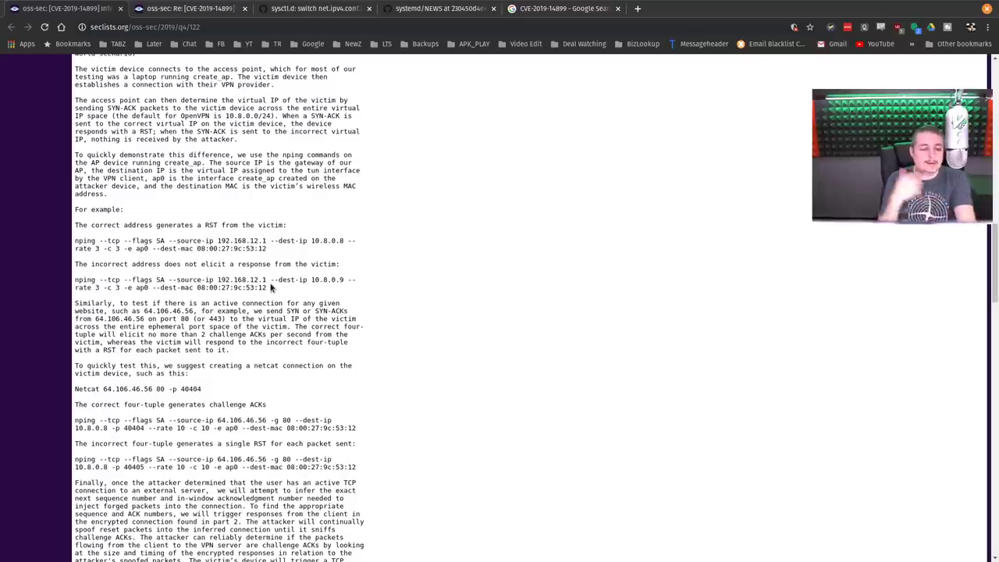
scroll(258, 265, "down", 4)
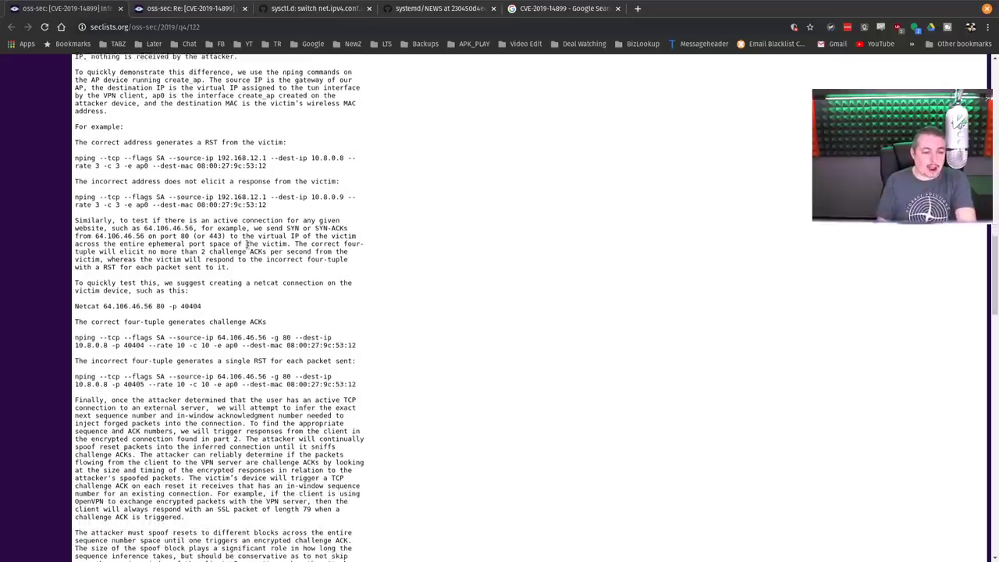
scroll(246, 245, "down", 2)
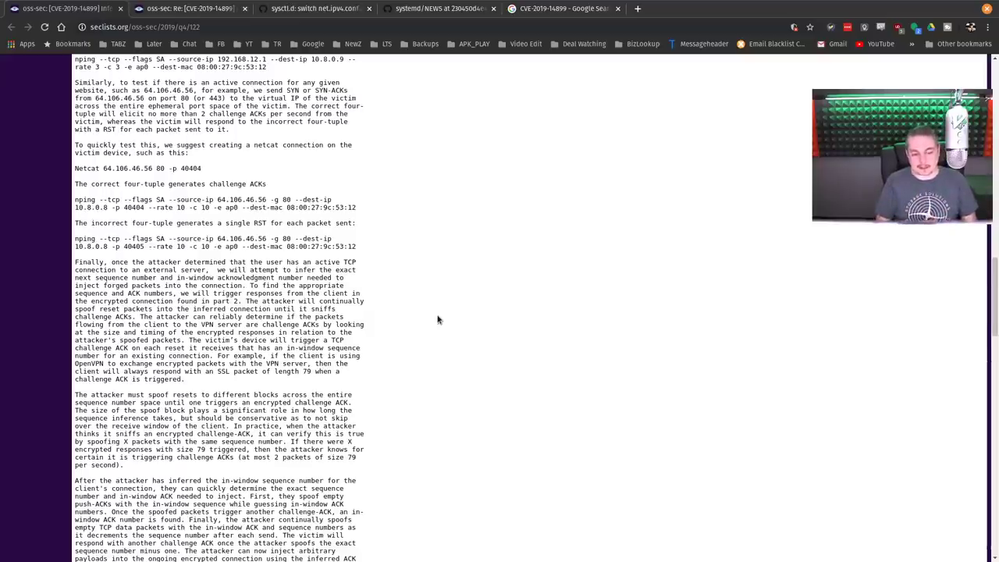
scroll(438, 319, "up", 5)
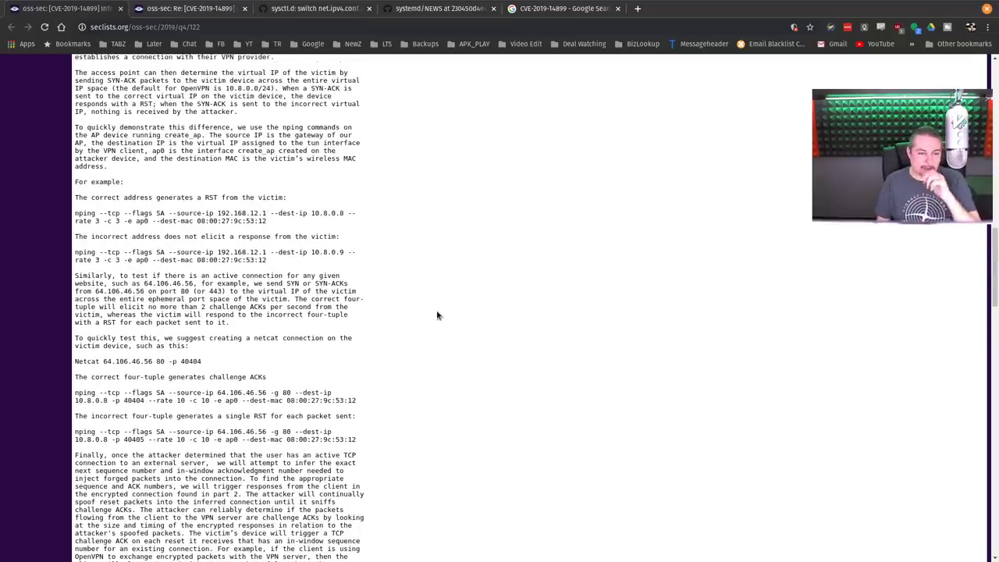
scroll(438, 319, "down", 1)
scroll(436, 317, "down", 12)
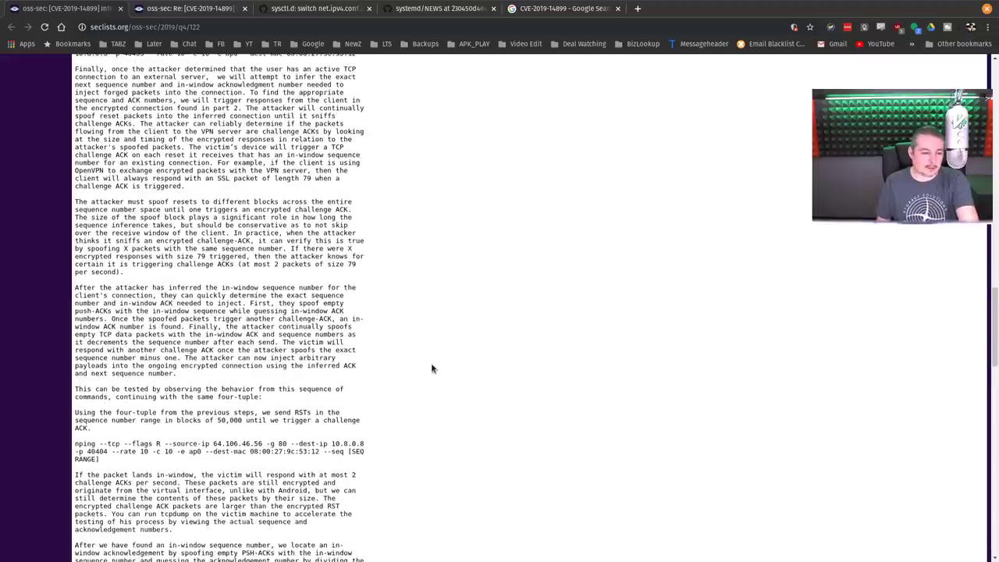
scroll(433, 368, "down", 3)
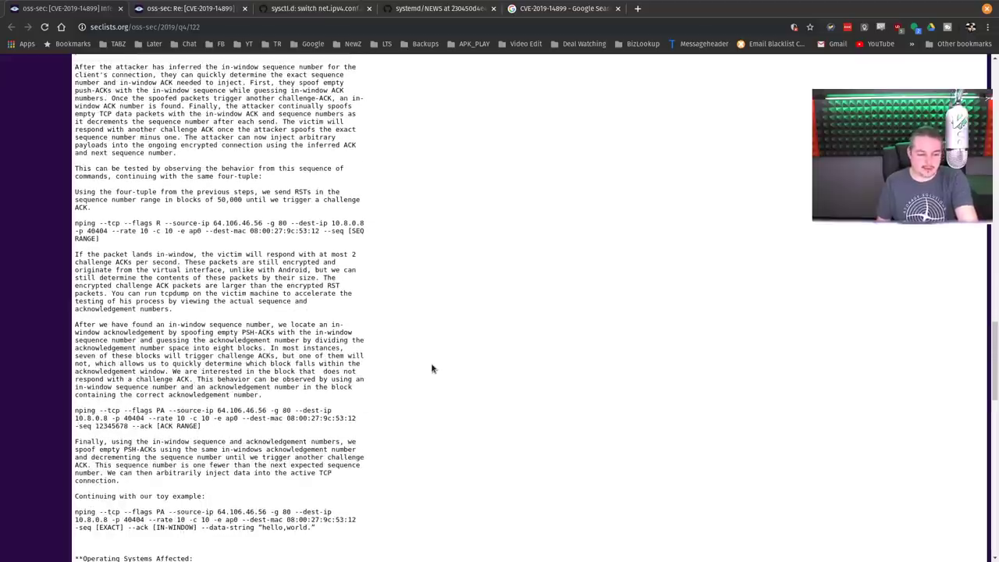
scroll(516, 487, "up", 10)
scroll(516, 487, "up", 4)
key("super")
left_click(424, 435)
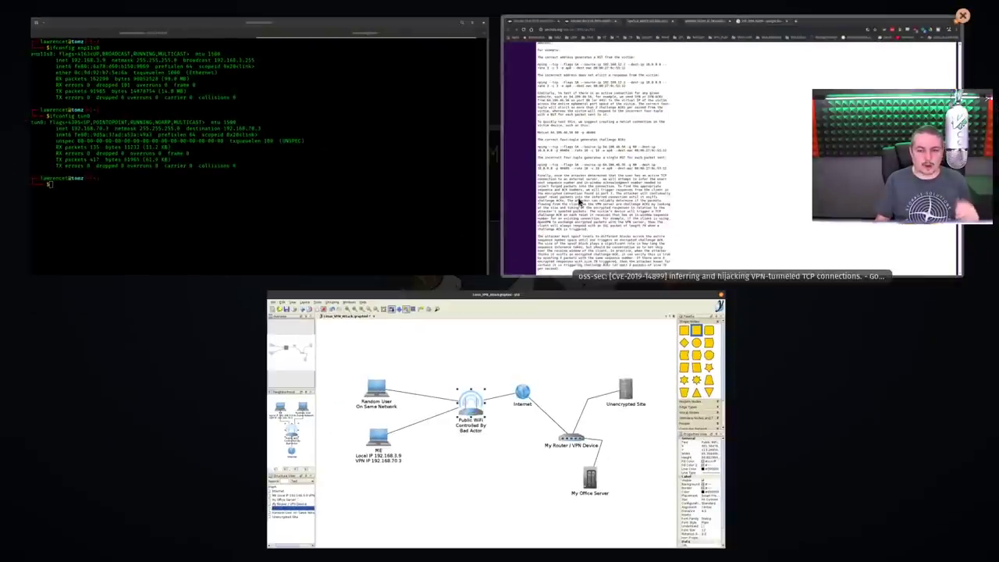
Step: Return to the advisory, scroll back to its top, and search the page for 'novem'
left_click(578, 202)
scroll(429, 312, "down", 15)
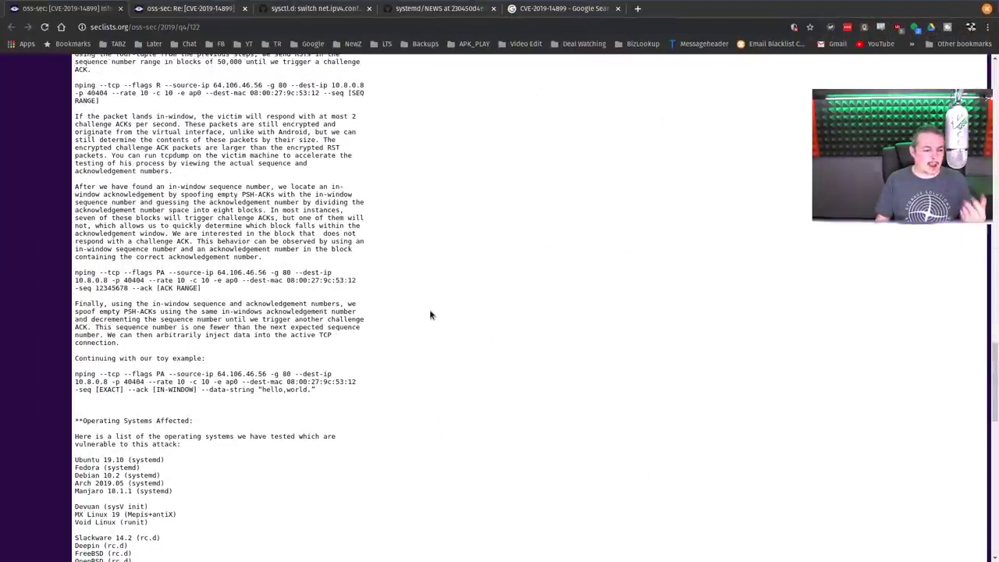
scroll(413, 248, "up", 10)
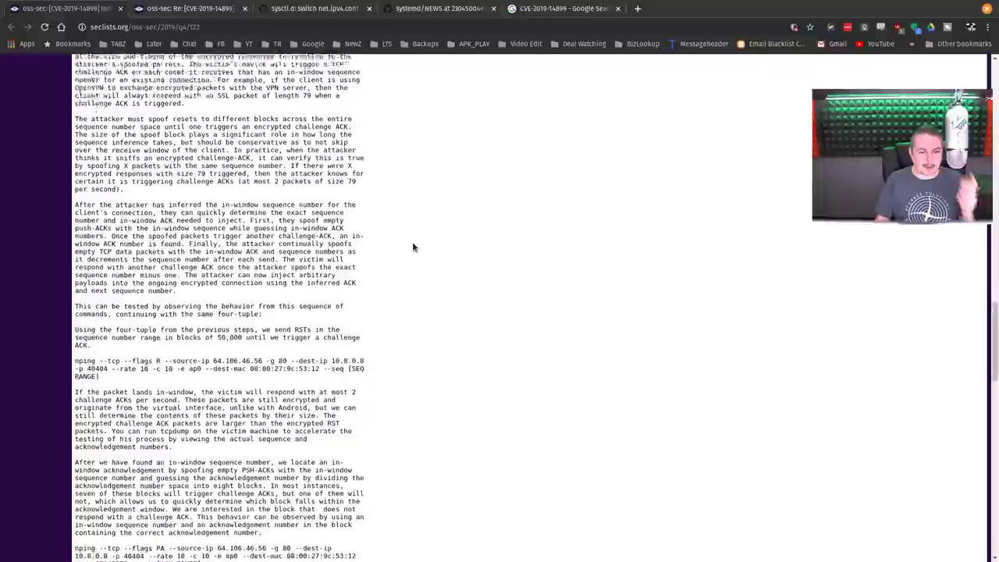
scroll(413, 247, "up", 10)
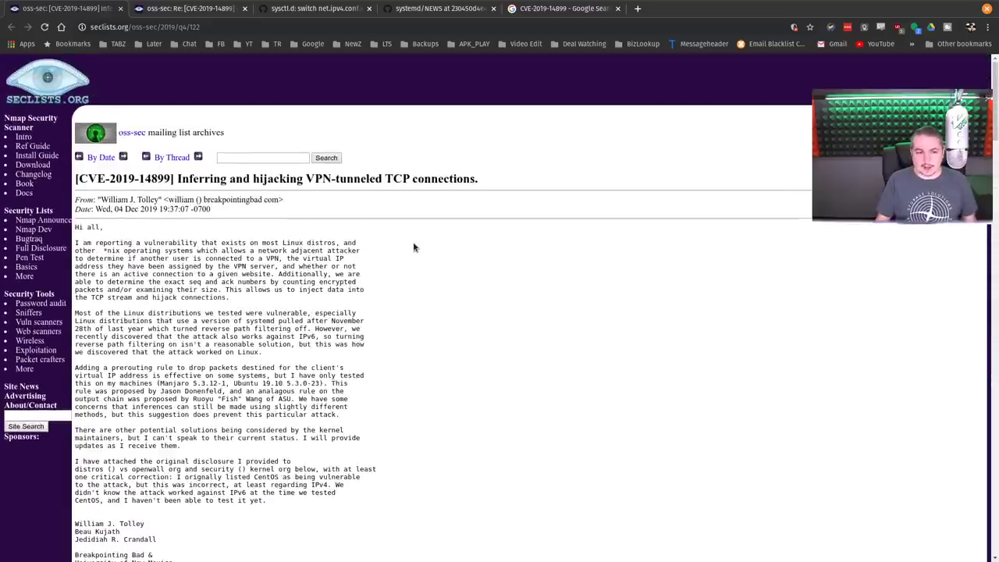
key("ctrl+f")
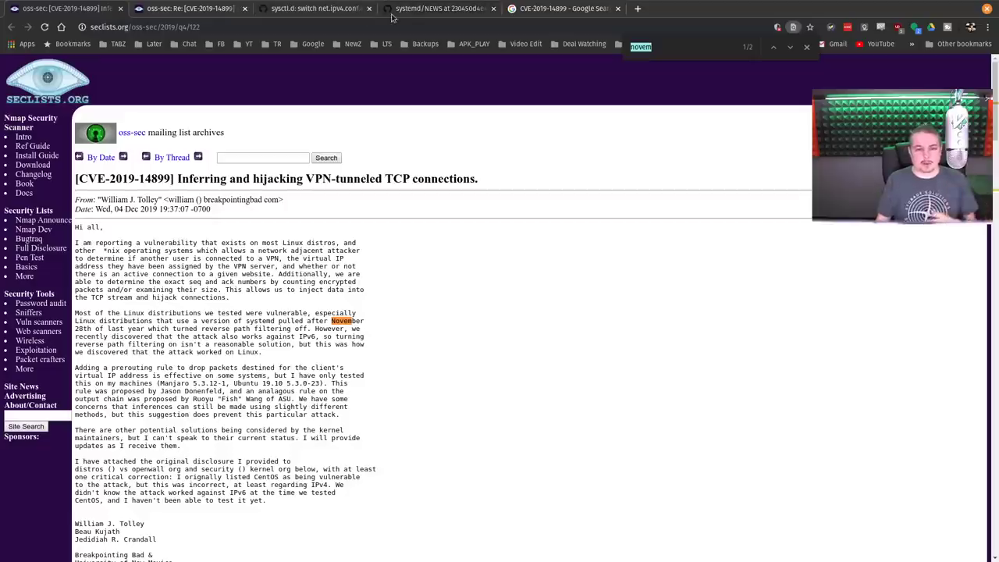
Step: View the GitHub systemd commit changing net.ipv4.conf.all.rp_filter from 1 to 2
left_click(312, 8)
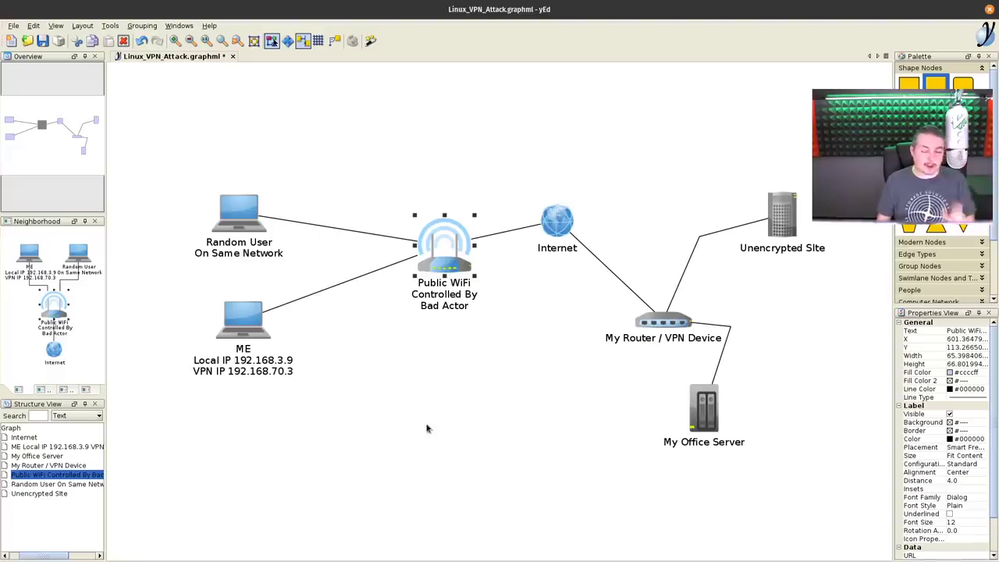
Step: Bring the terminal showing the ifconfig output to the front
key("super")
left_click(297, 258)
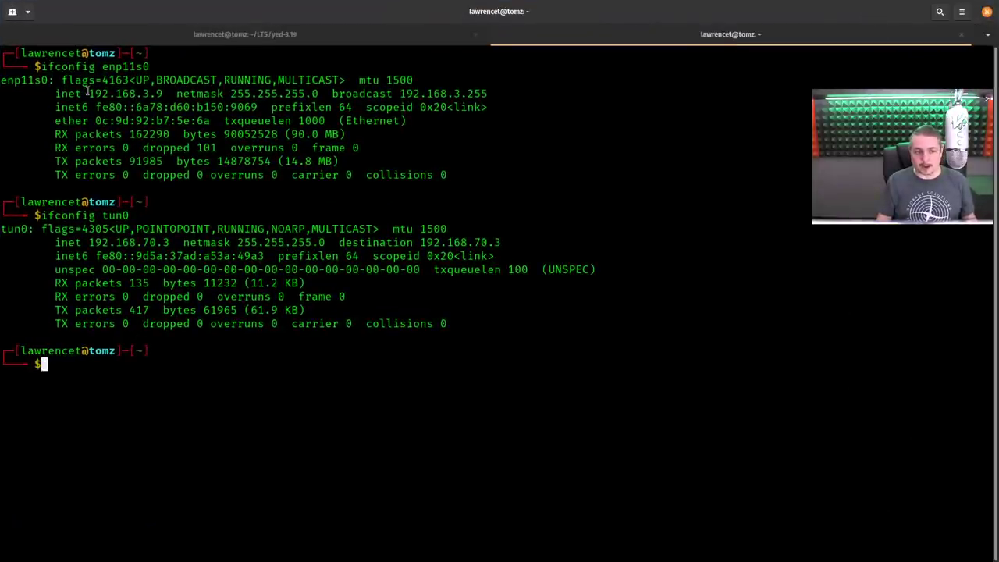
Step: Highlight the enp11s0 address 192.168.3.9 and tun0 VPN address 192.168.70.3, then show the window overview
left_click_drag(89, 93, 163, 93)
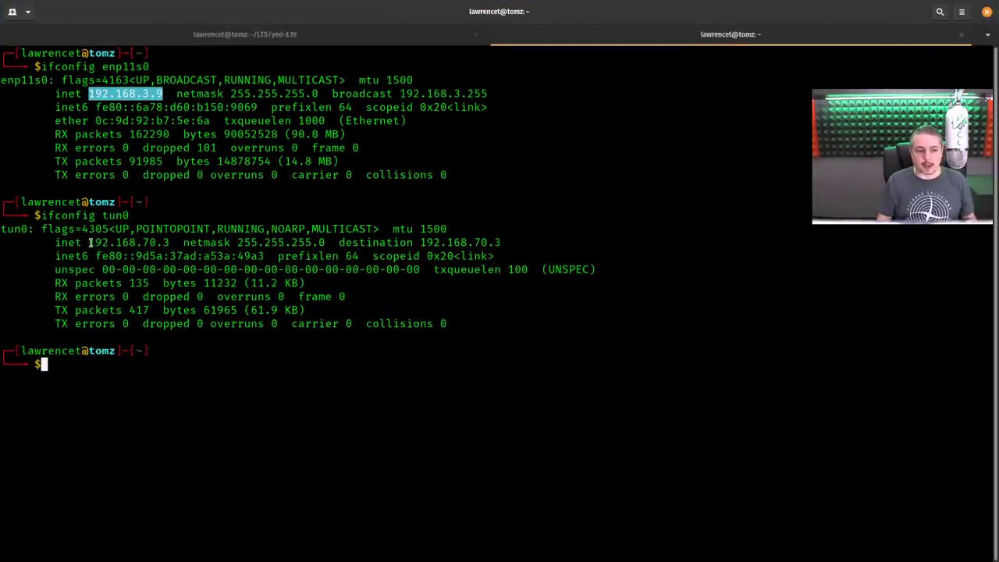
left_click_drag(89, 242, 173, 244)
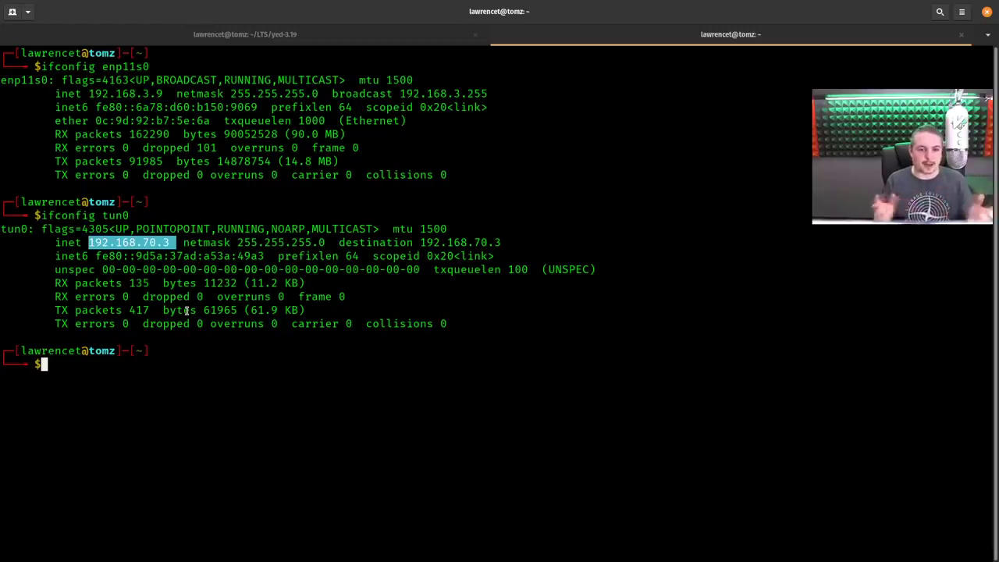
key("super")
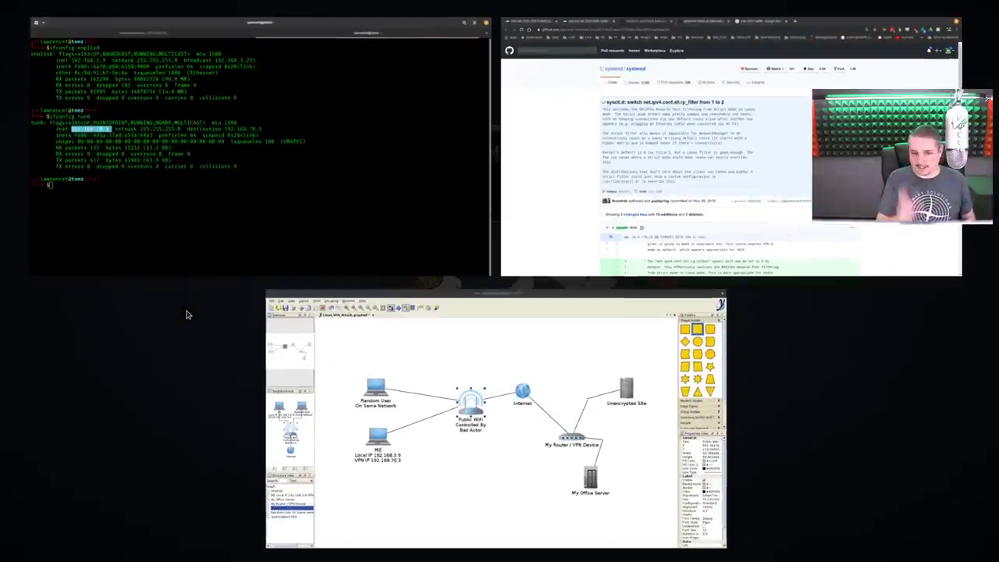
Step: Back in yEd, move the Unencrypted Site server node up and to the left
left_click(490, 515)
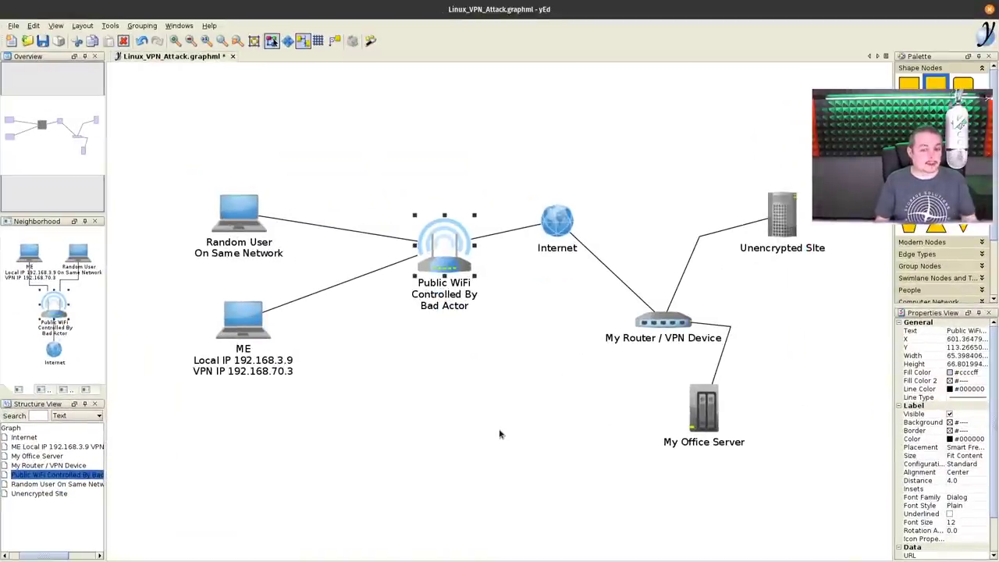
left_click(772, 232)
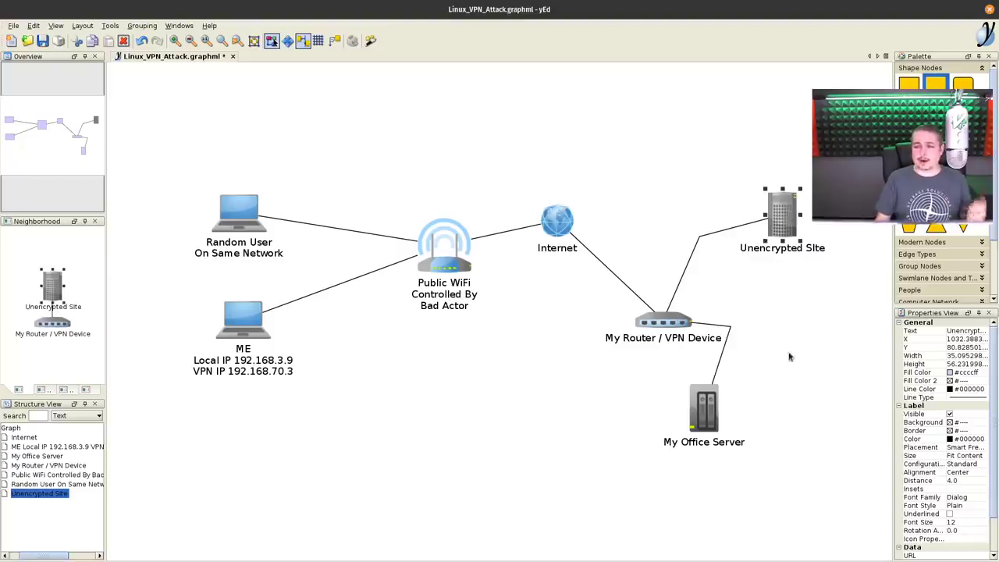
left_click_drag(785, 220, 778, 173)
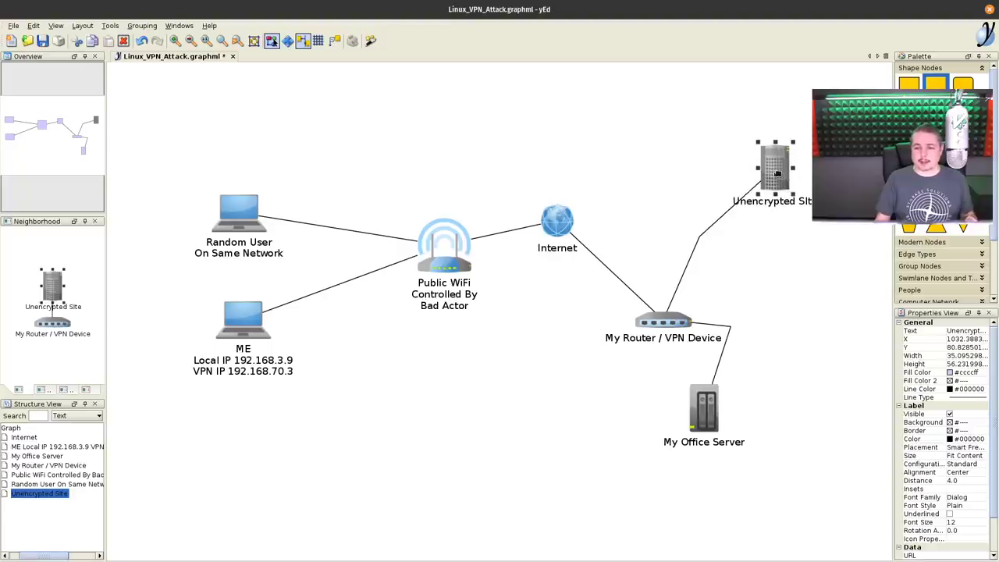
left_click(769, 263)
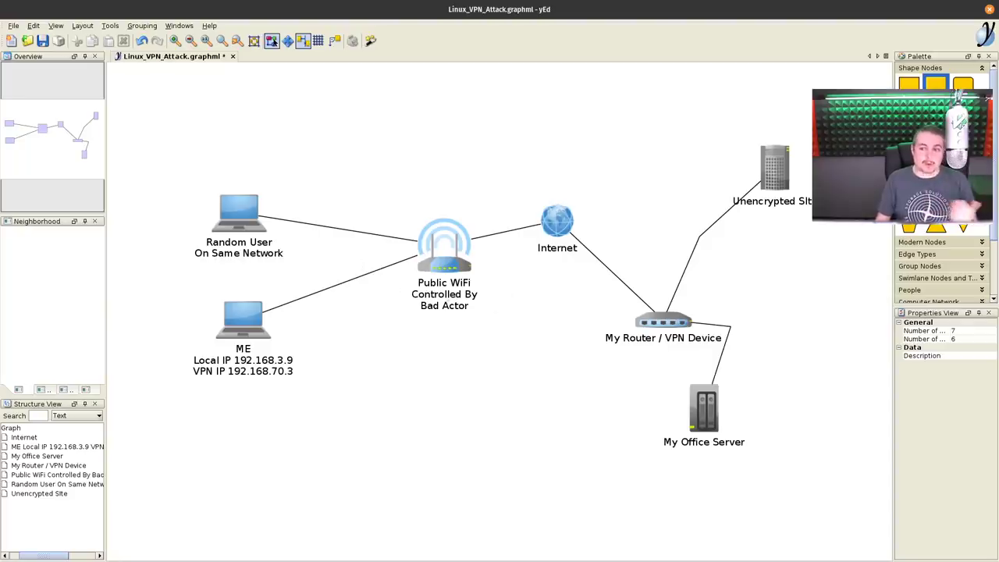
Step: Relabel the Unencrypted Site node to 'encrypted Site'
left_click(774, 172)
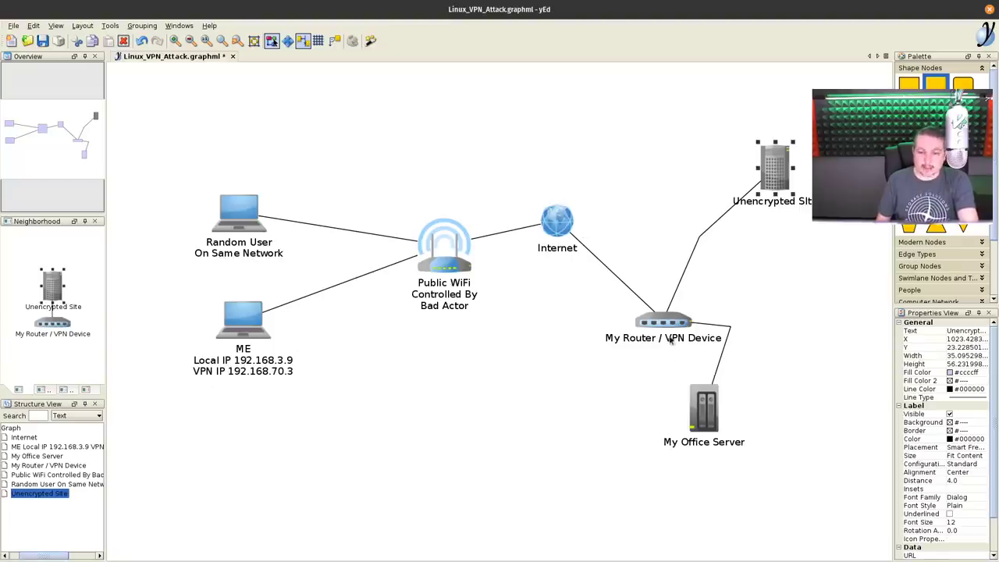
left_click(784, 202)
key("F2")
key("End")
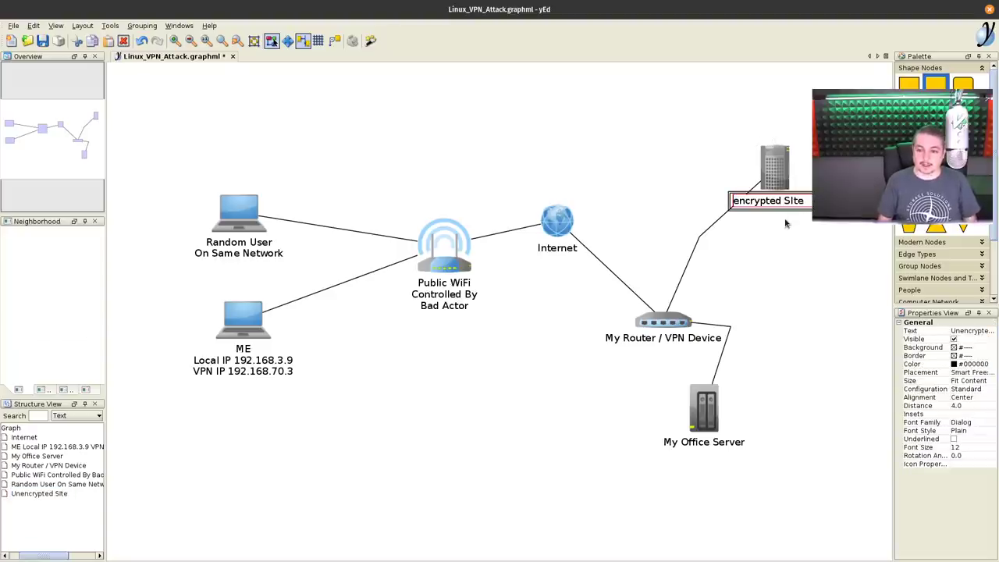
key("Return")
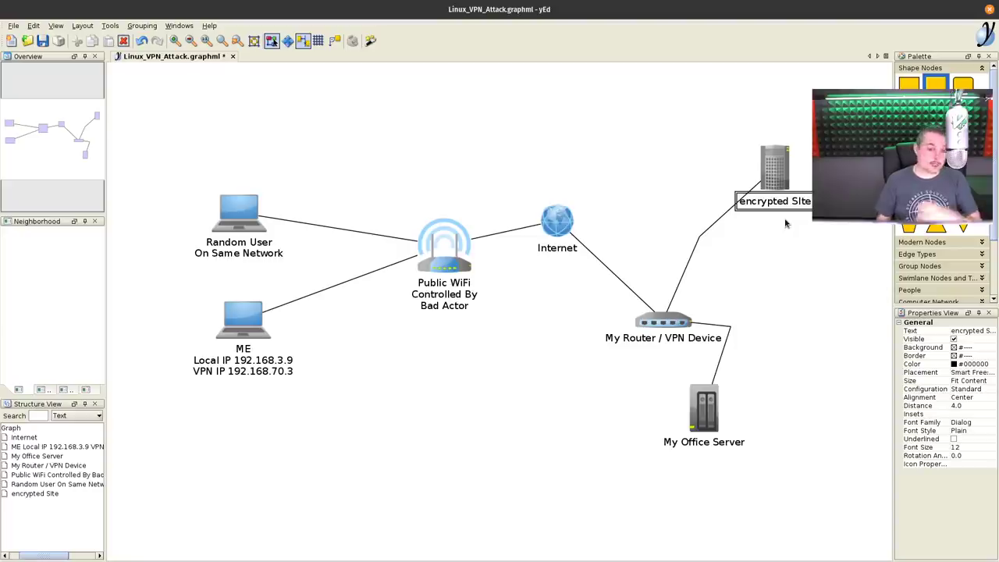
left_click(808, 298)
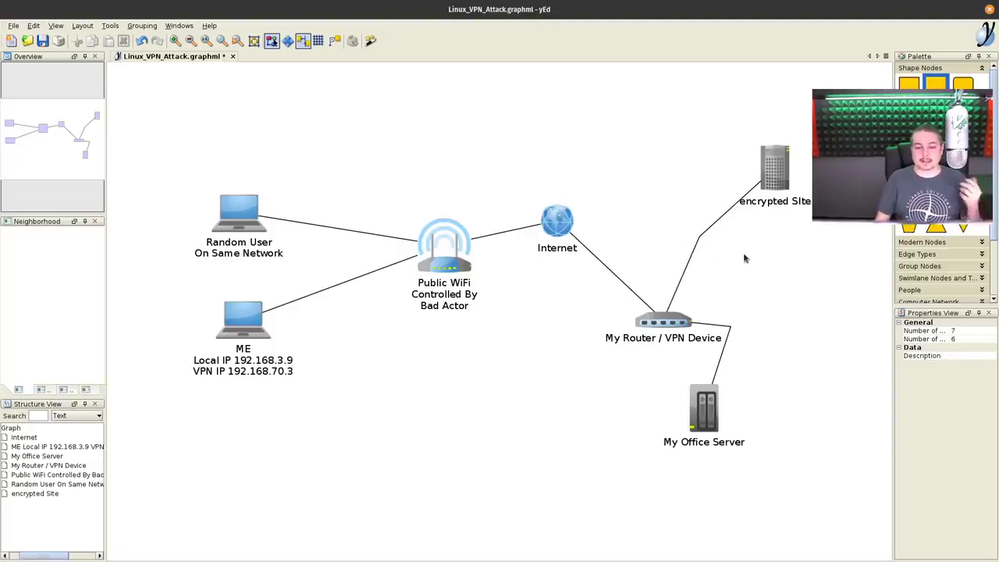
left_click_drag(765, 174, 781, 248)
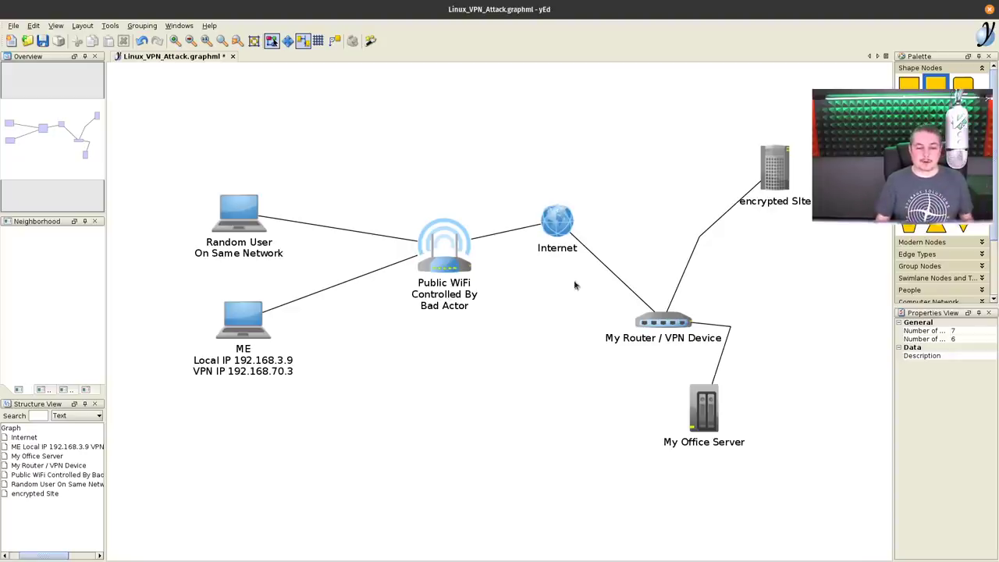
Step: Point out the ME laptop, My Router / VPN Device and Public WiFi nodes, then return to Chrome
left_click(260, 327)
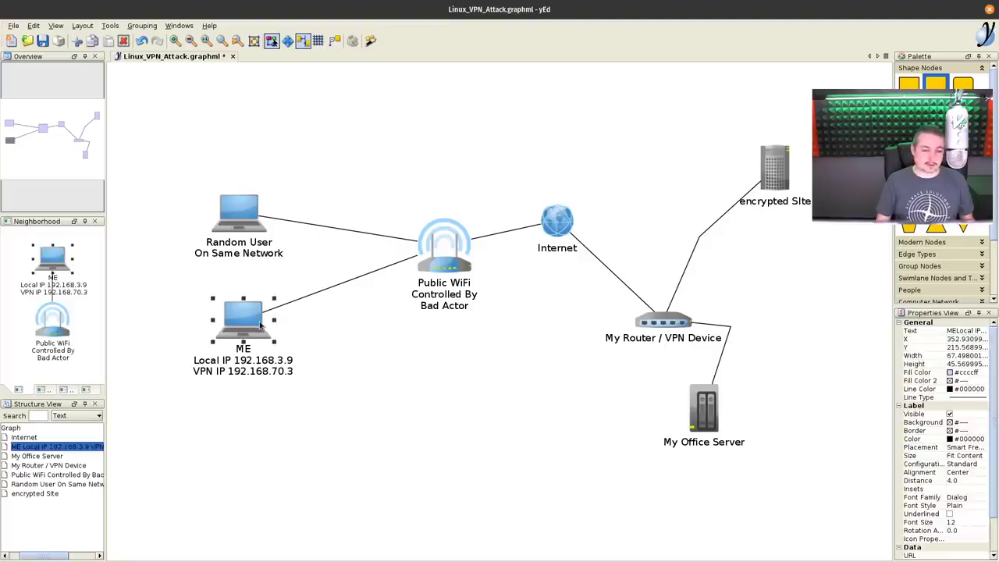
left_click(649, 327)
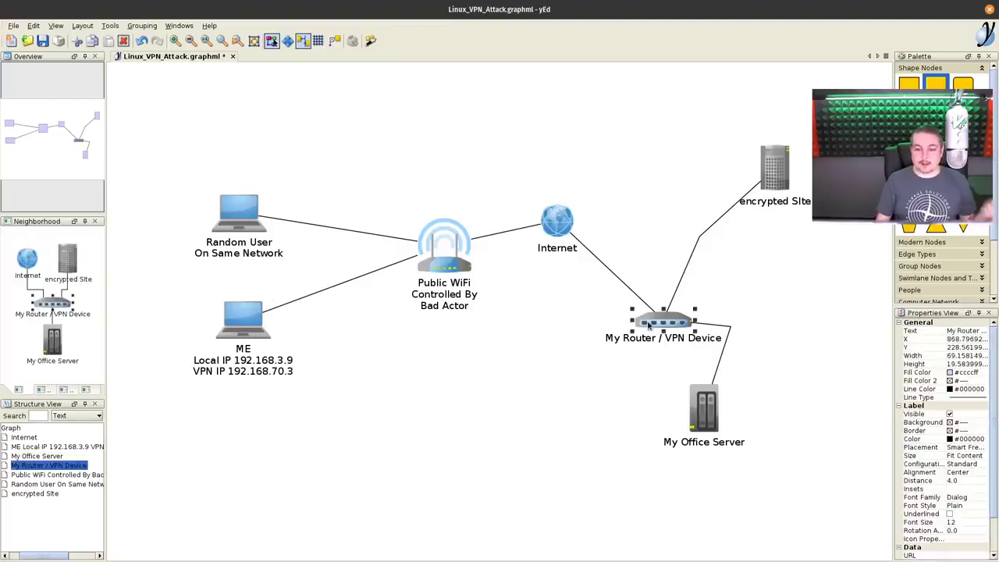
left_click(240, 320)
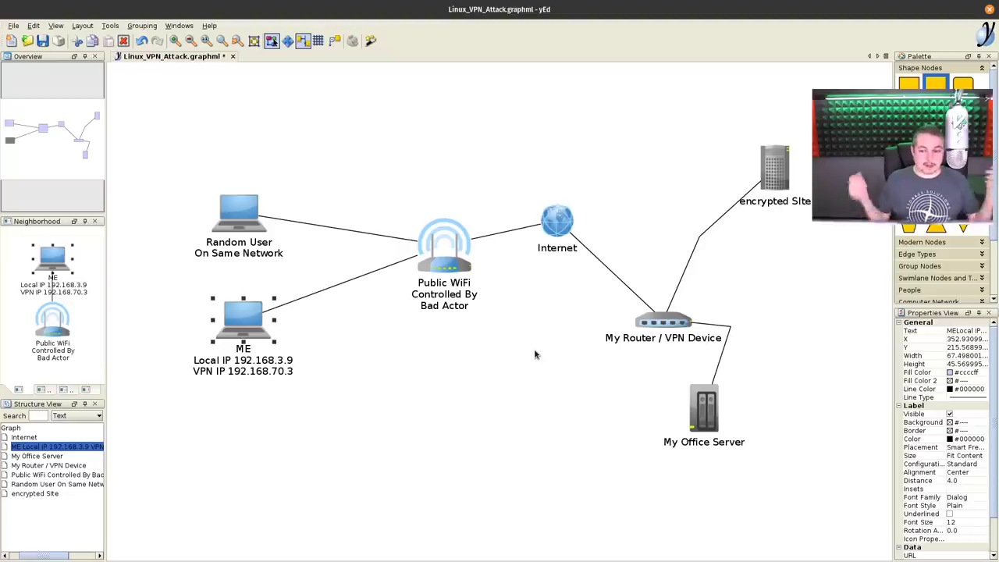
left_click(457, 266)
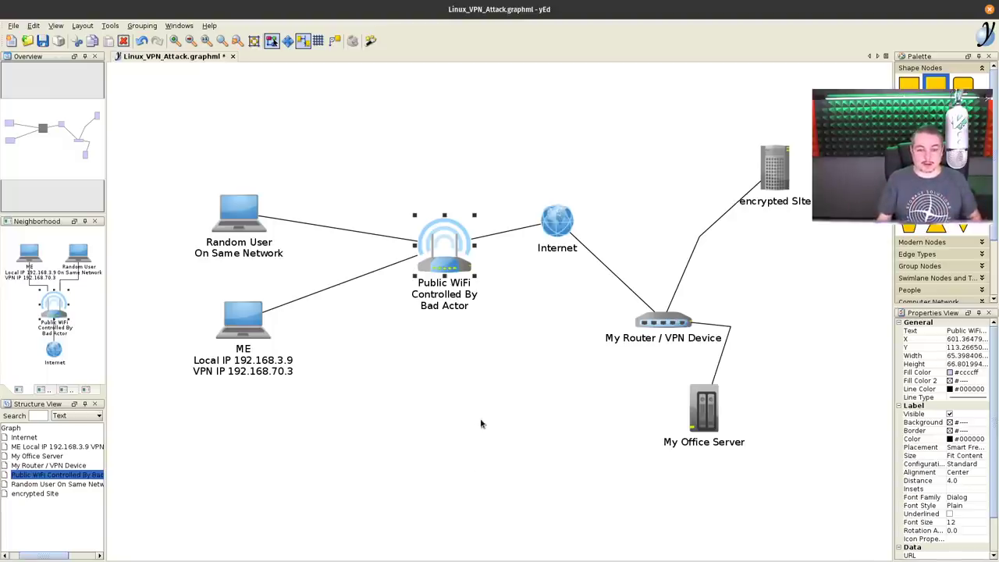
key("alt+Tab")
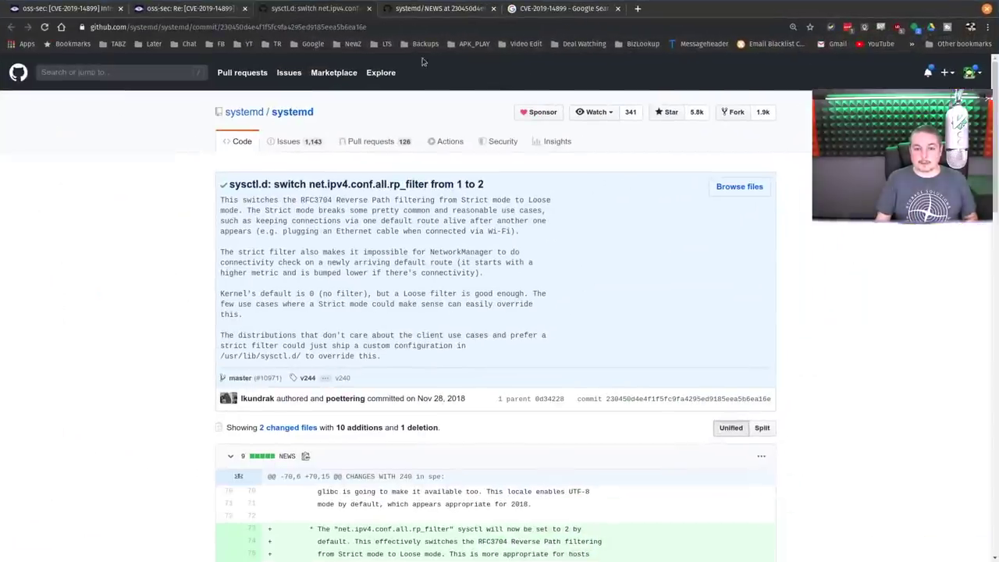
Step: On the CVE-2019-14899 disclosure tab, scroll to Possible Mitigations: reverse path filtering, bogon filtering, packet size and timing
left_click(97, 8)
scroll(405, 398, "down", 5)
scroll(405, 398, "down", 10)
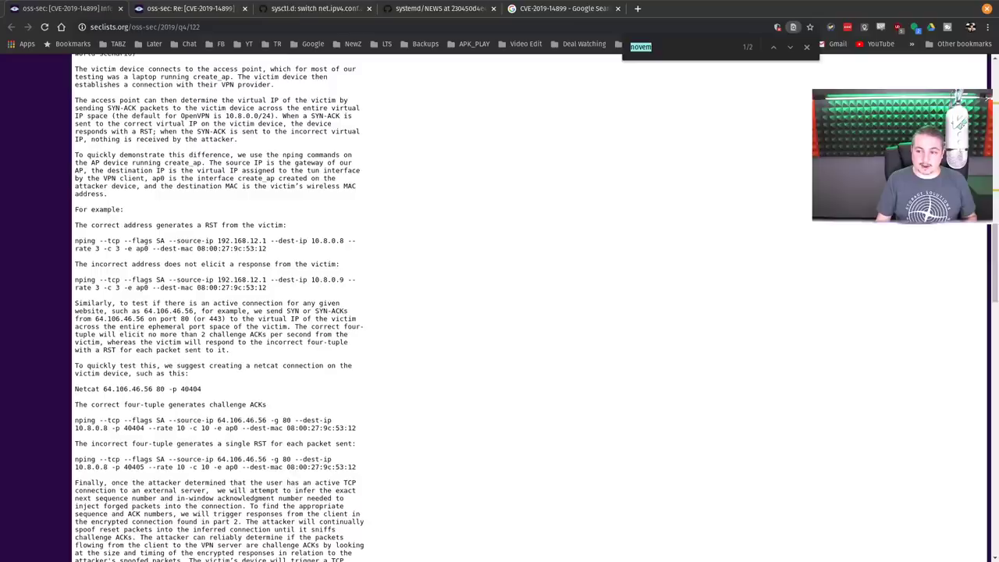
left_click_drag(995, 275, 981, 499)
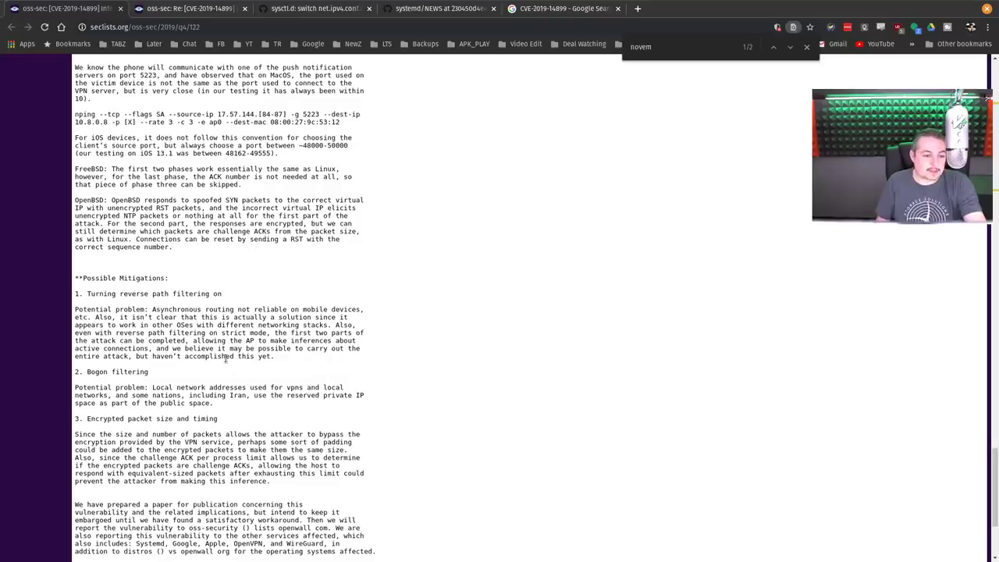
scroll(232, 358, "down", 1)
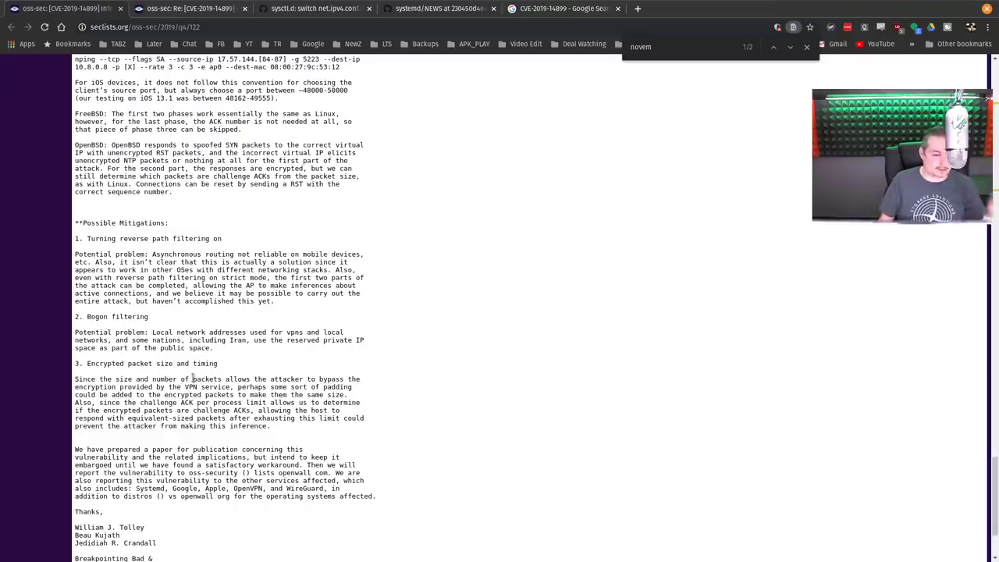
scroll(224, 376, "down", 1)
scroll(225, 376, "down", 1)
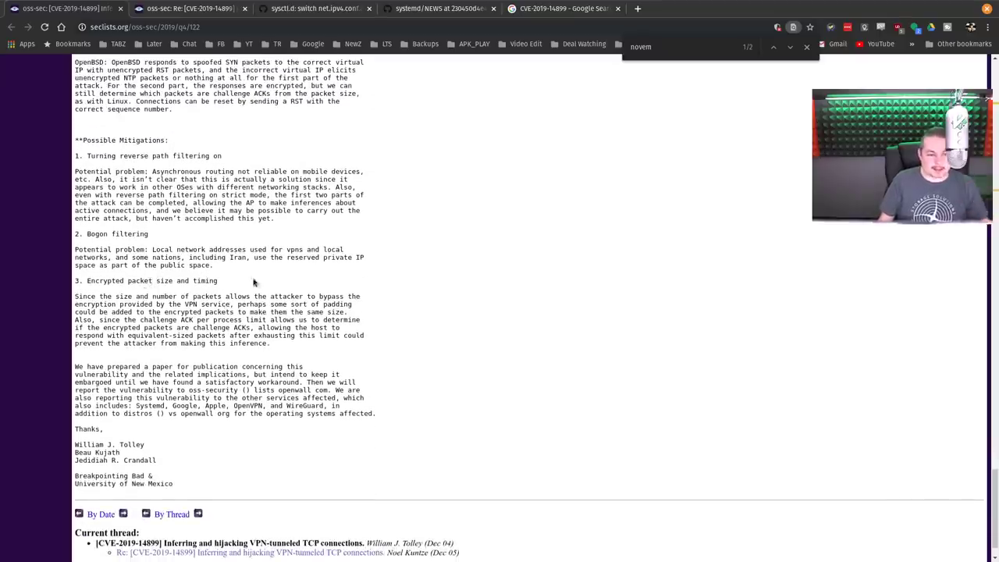
Step: Read through the 'Re: CVE-2019-14899' reply covering IPsec Traffic Flow Confidentiality and the ip6tables rpfilter rule
left_click(153, 11)
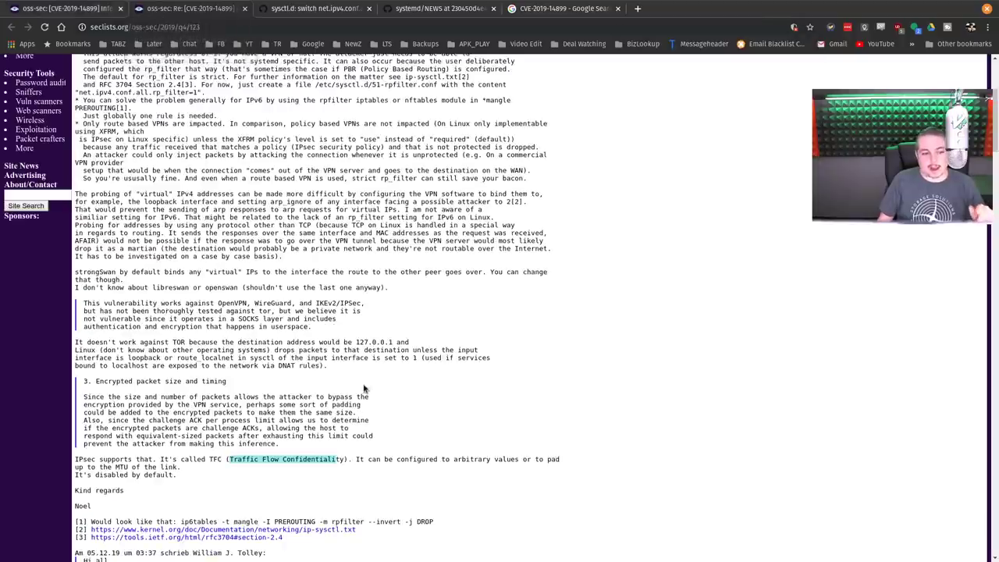
scroll(363, 388, "down", 2)
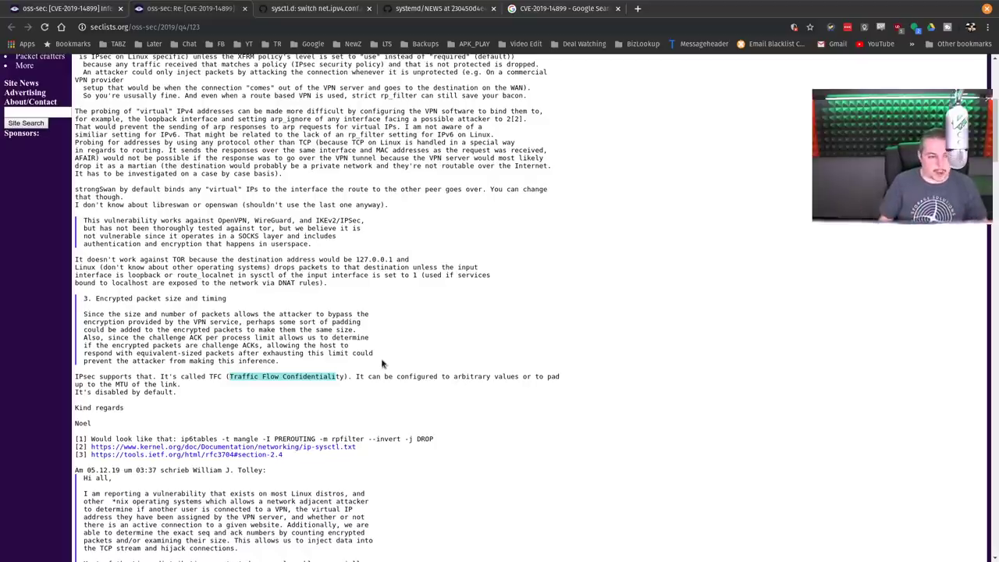
scroll(383, 363, "up", 1)
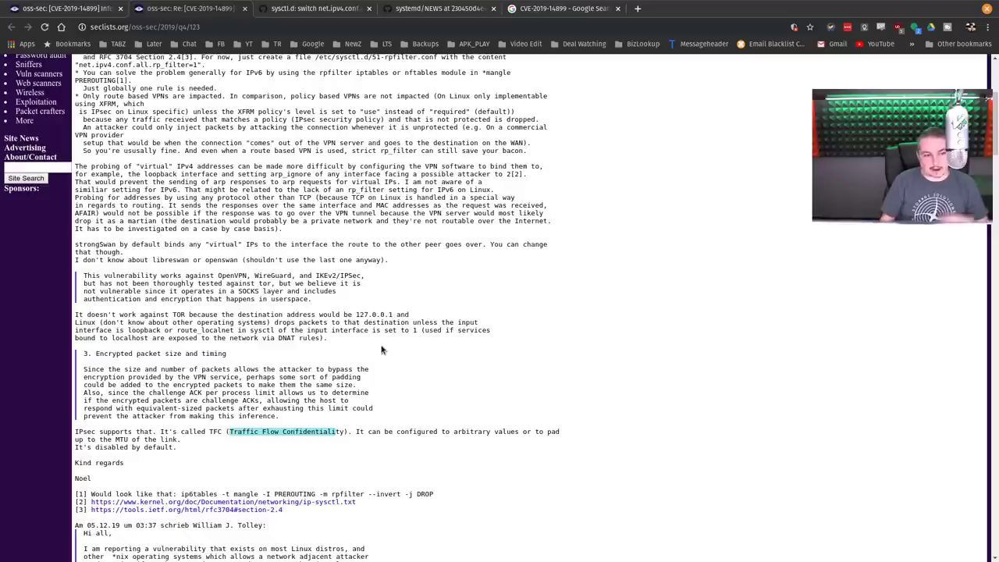
scroll(381, 350, "down", 3)
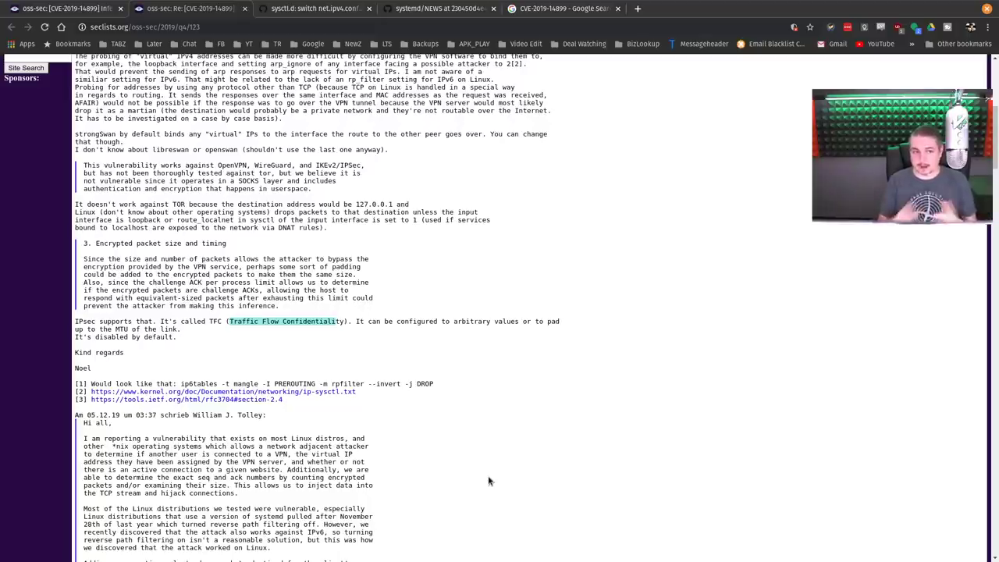
Step: Back on the disclosure page, search 'ubun' to find Ubuntu 19.10 under Operating Systems Affected
key("alt+Left")
key("ctrl+f")
scroll(380, 312, "up", 15)
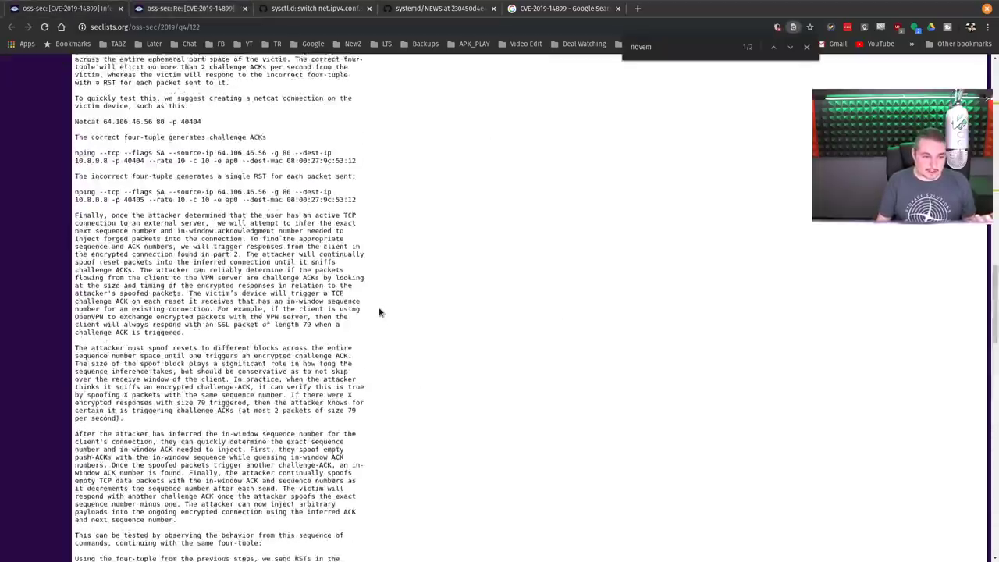
scroll(381, 312, "up", 20)
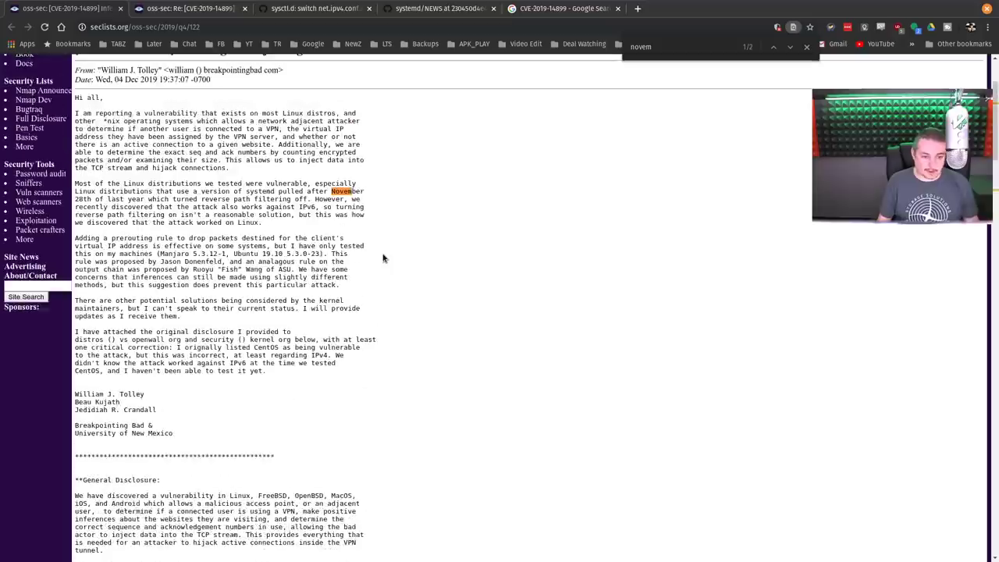
scroll(382, 257, "up", 4)
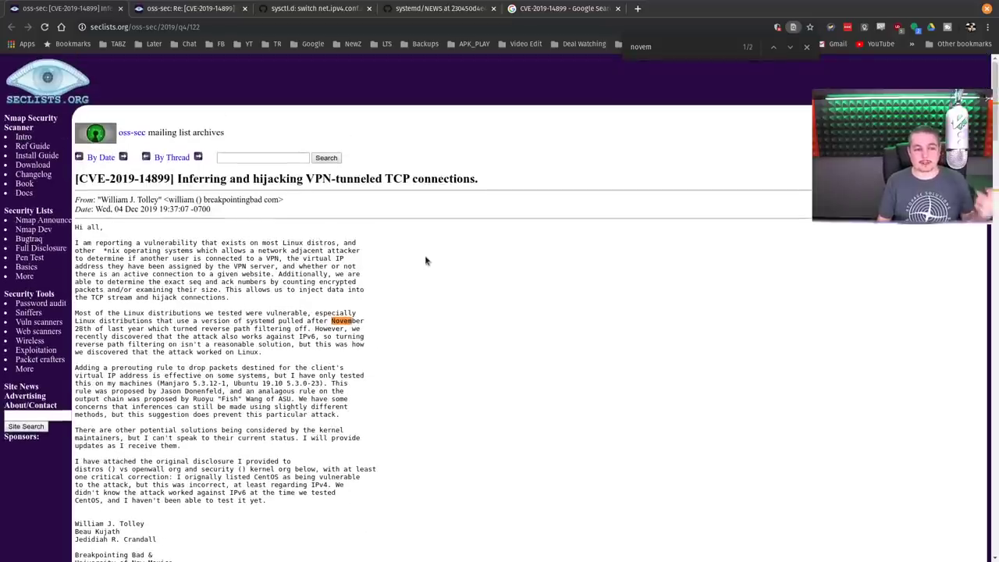
key("ctrl+f")
type("ubun")
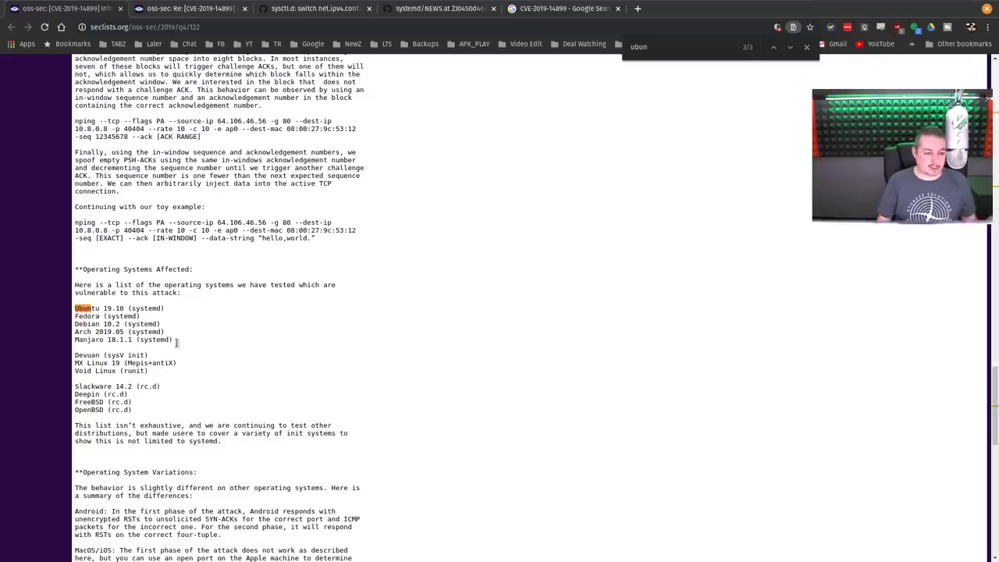
scroll(219, 374, "down", 2)
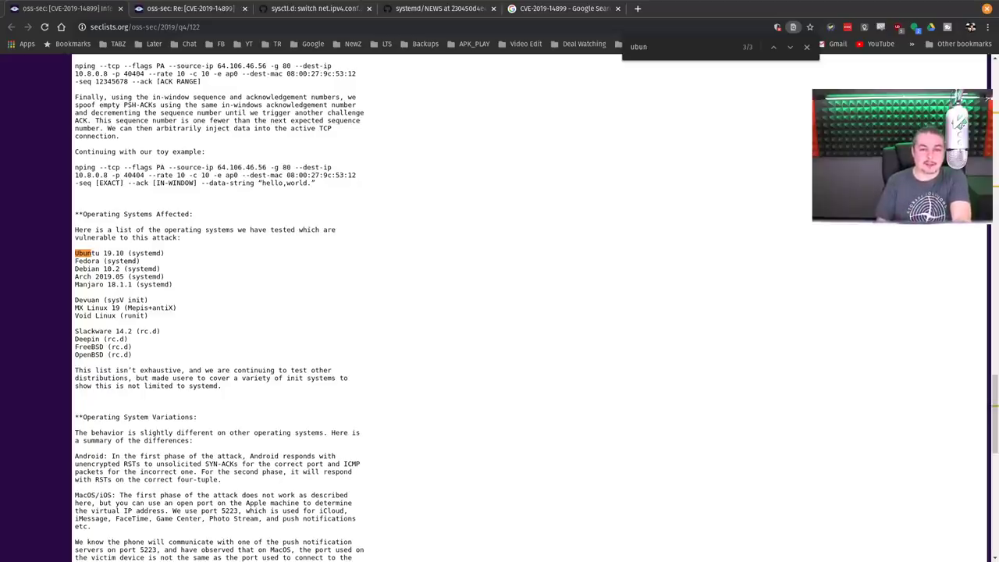
Step: Switch to the third tab holding the GitHub systemd commit
left_click(312, 8)
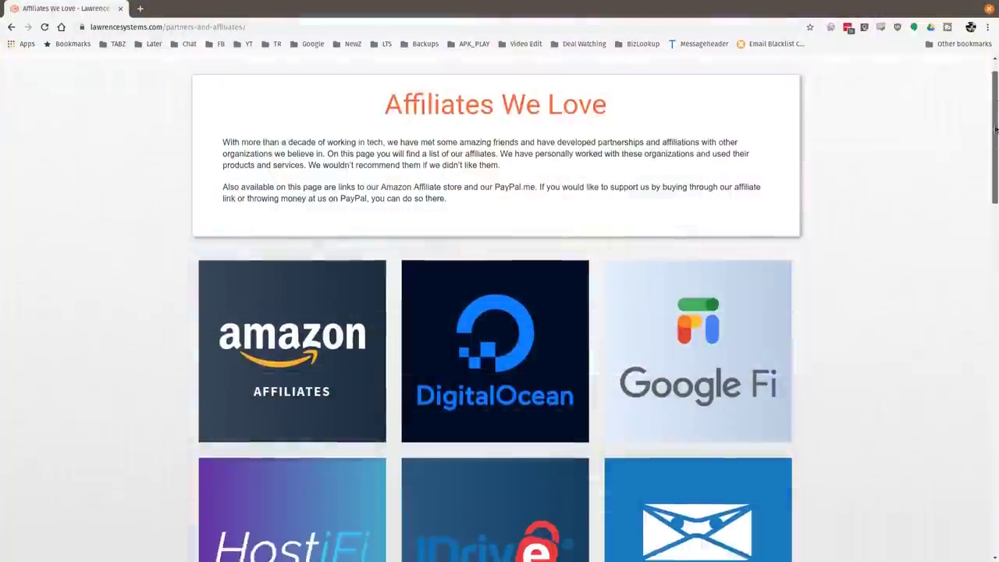
Step: Scroll the Lawrence Systems affiliates page down past HostiFi, Linode and Netgate tiles
scroll(986, 214, "down", 4)
scroll(985, 214, "down", 4)
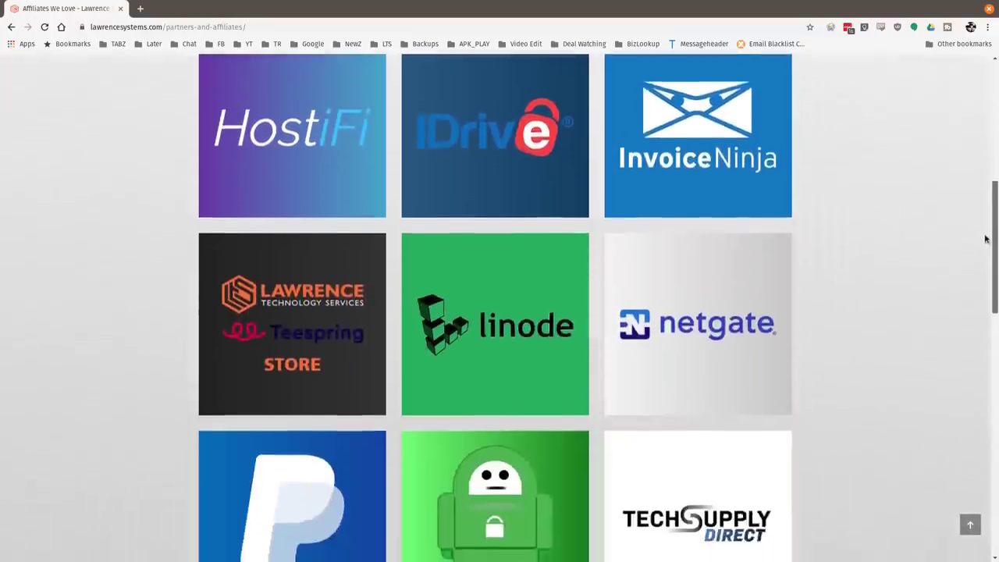